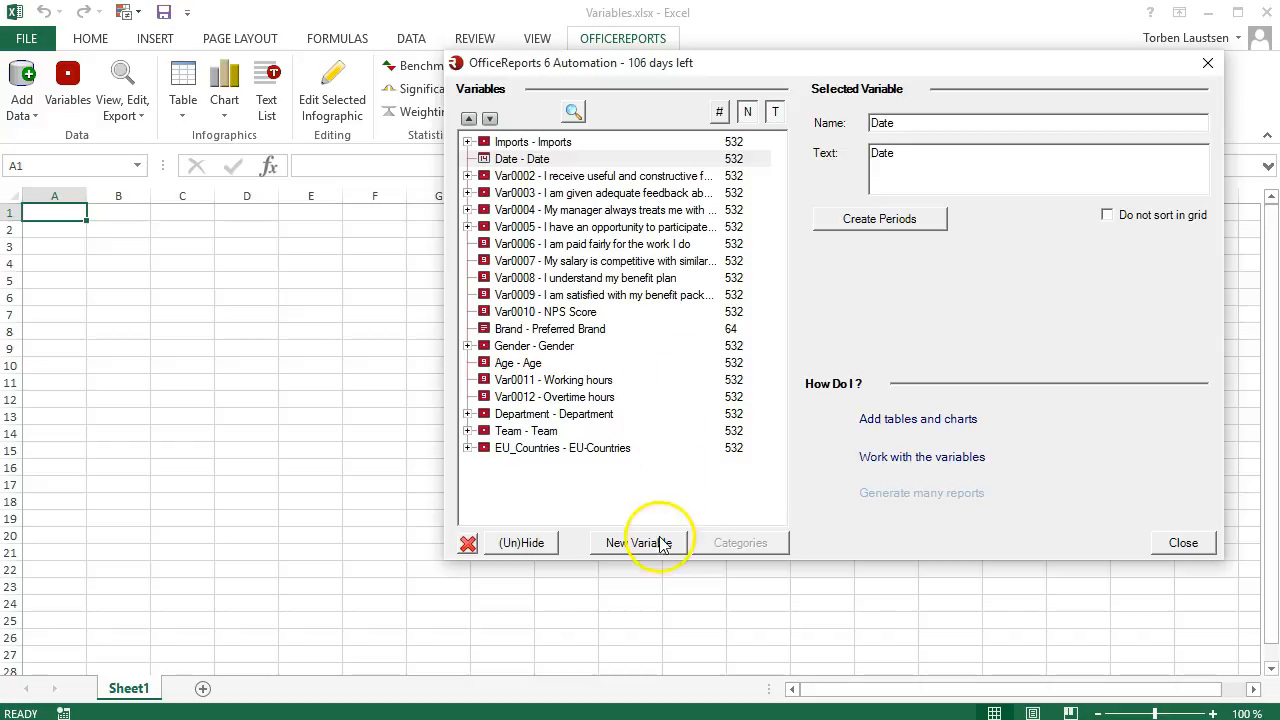
Create a new variable that groups the Date variable into quarters.
click(659, 550)
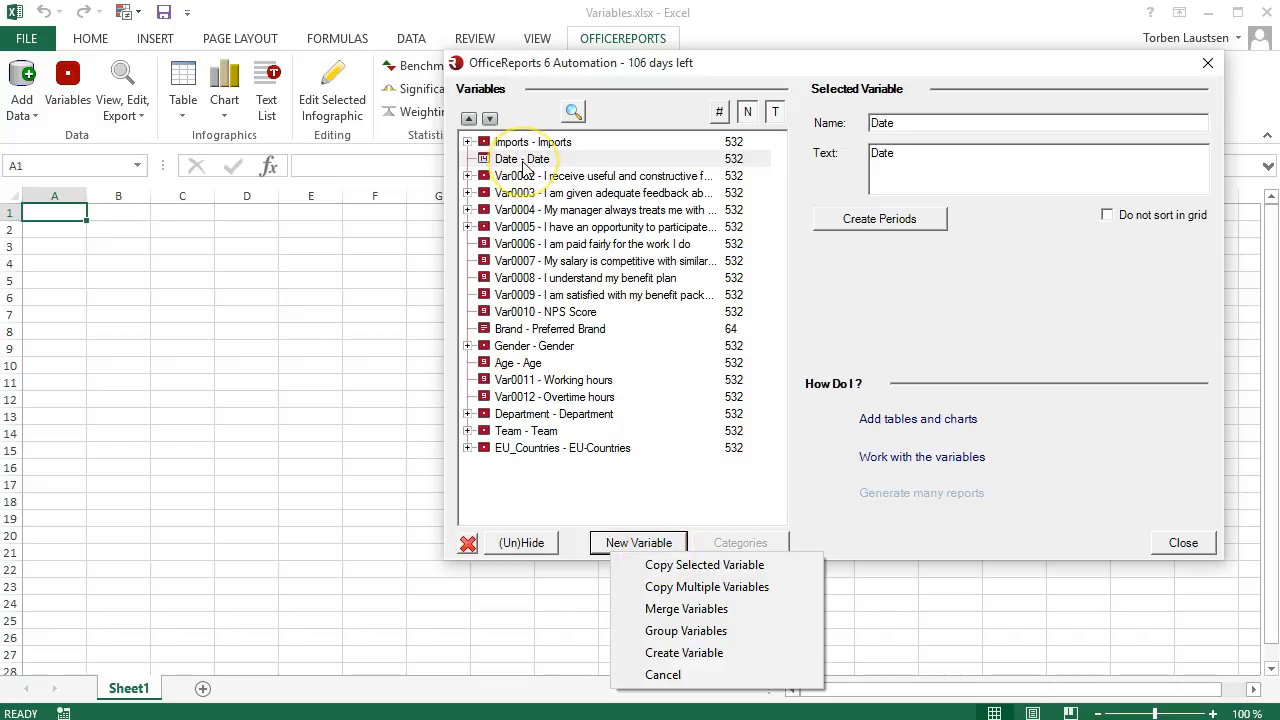
click(524, 160)
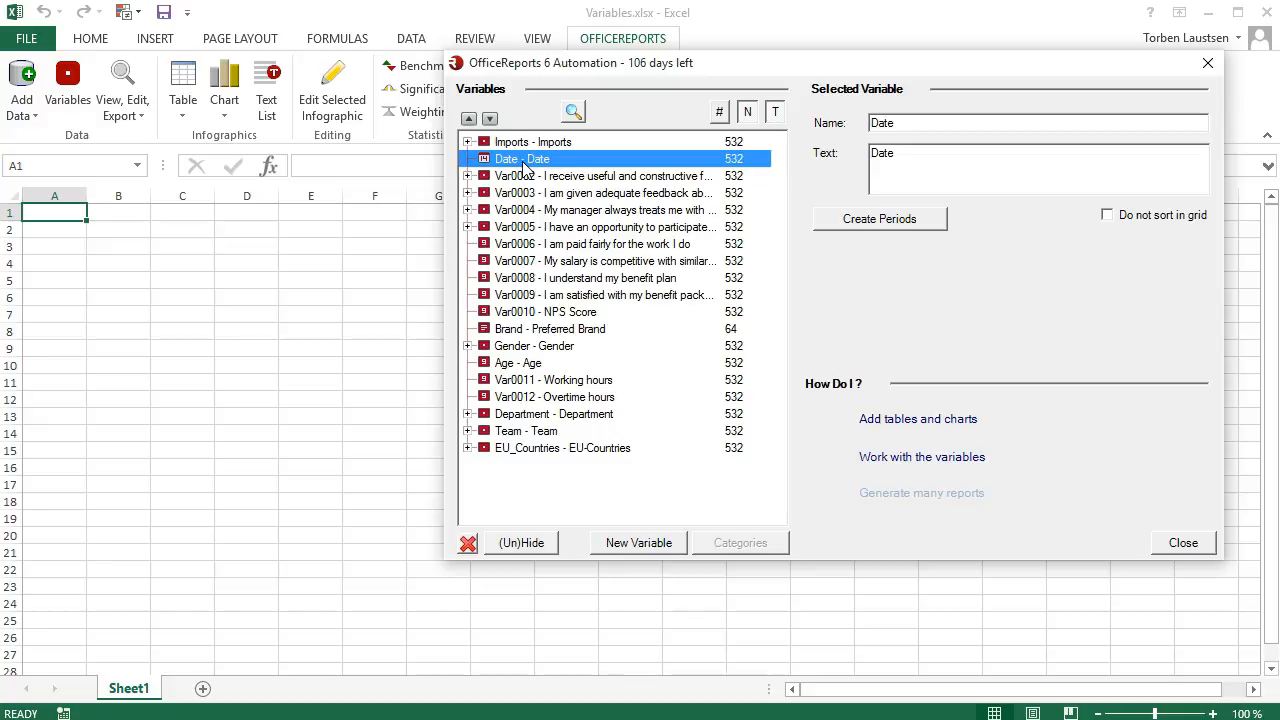
click(836, 222)
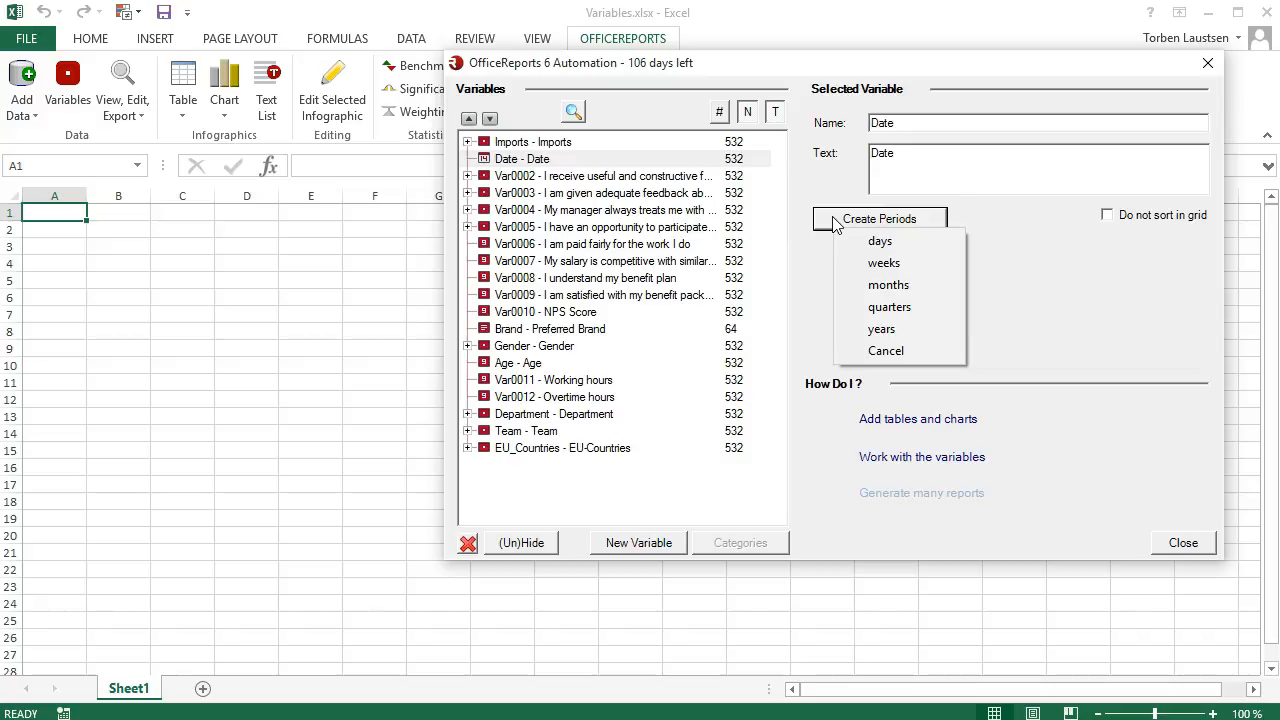
click(866, 308)
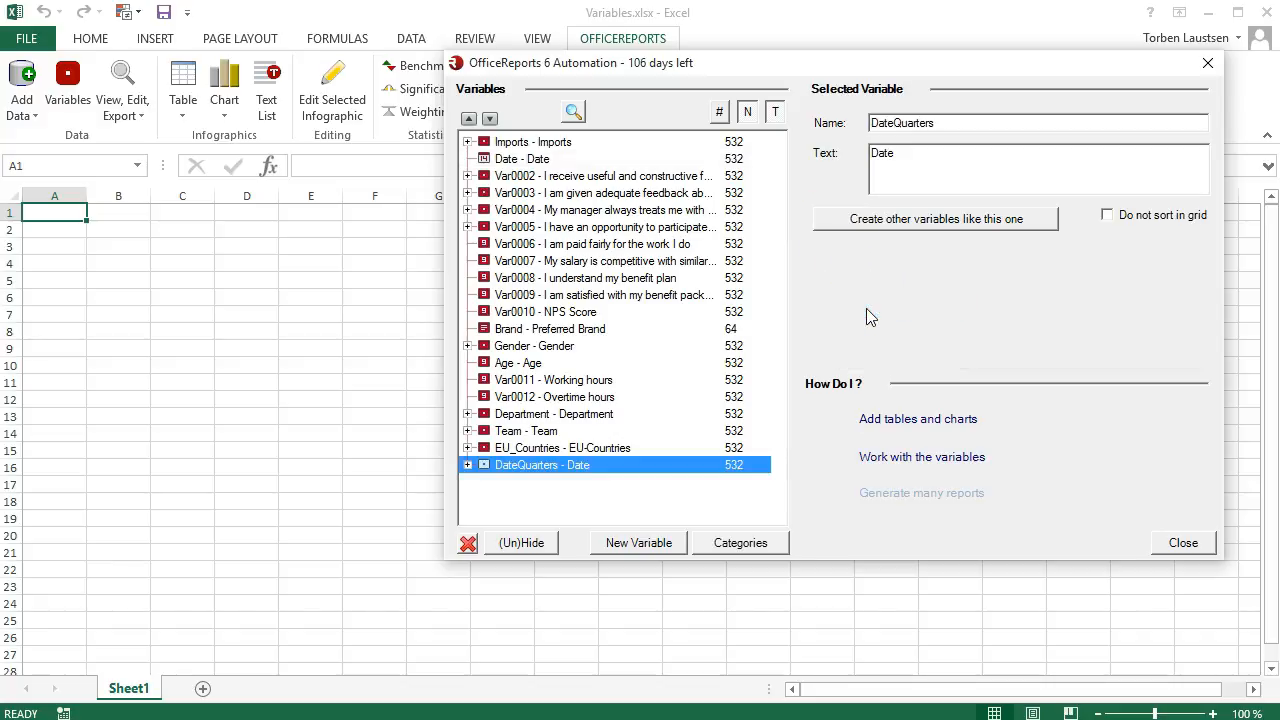
Examine the quarter categories of DateQuarters, including the text and formula behind Q1.
click(467, 465)
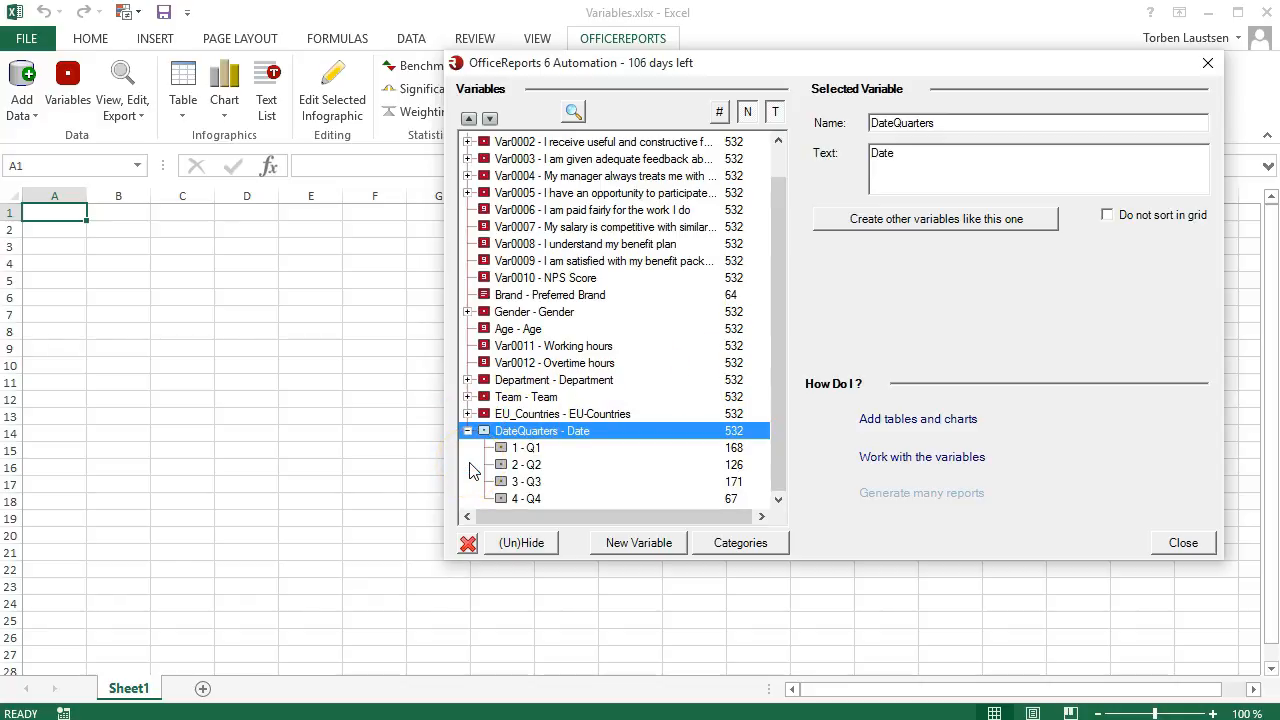
click(525, 448)
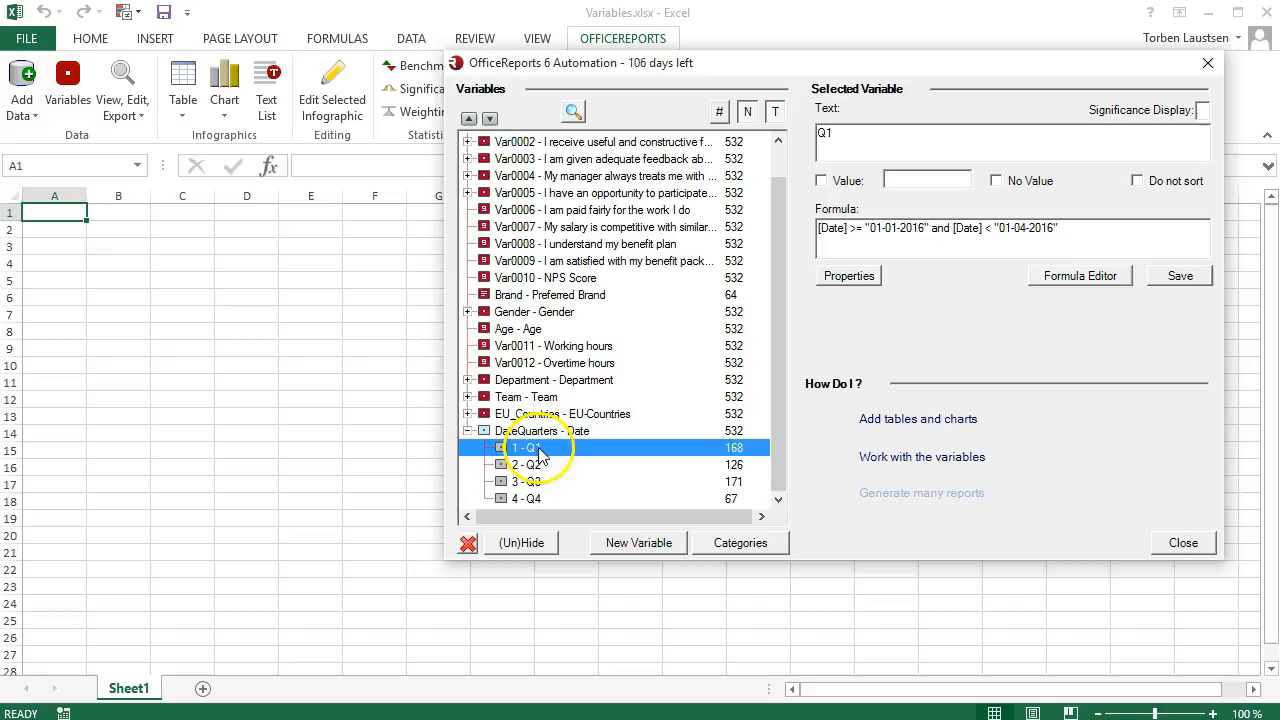
drag(849, 135, 790, 137)
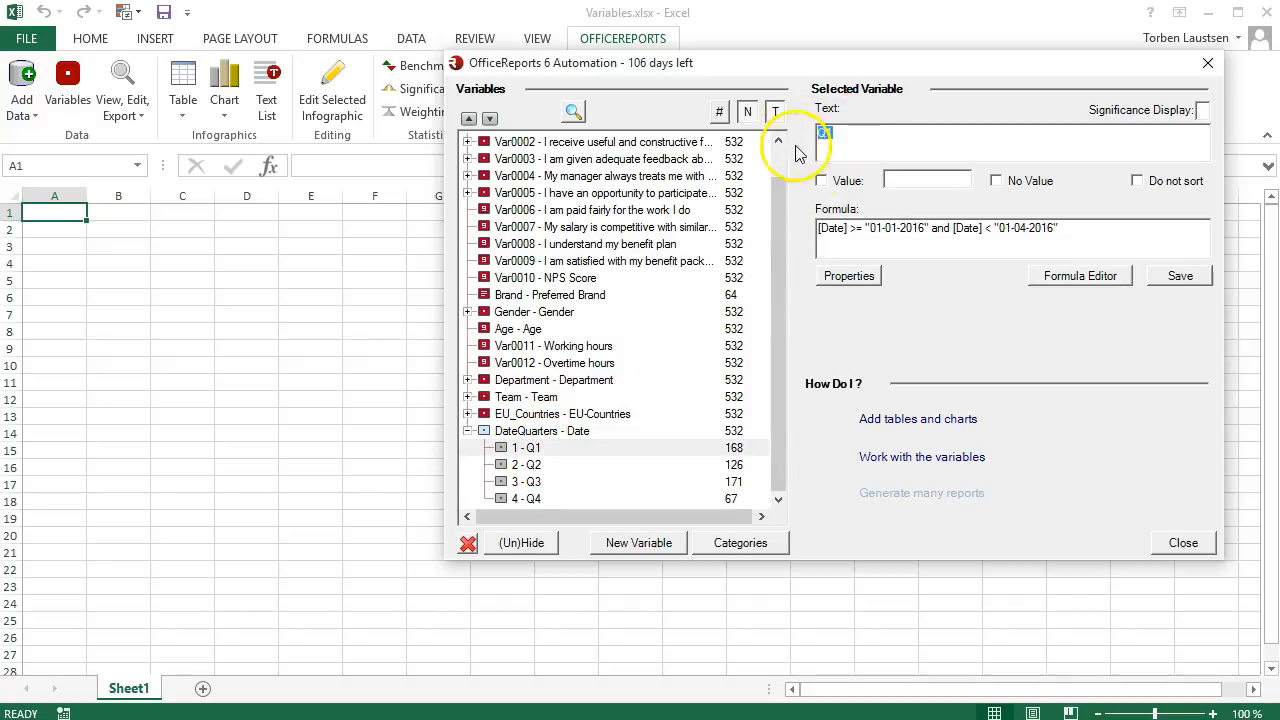
drag(1100, 230, 801, 221)
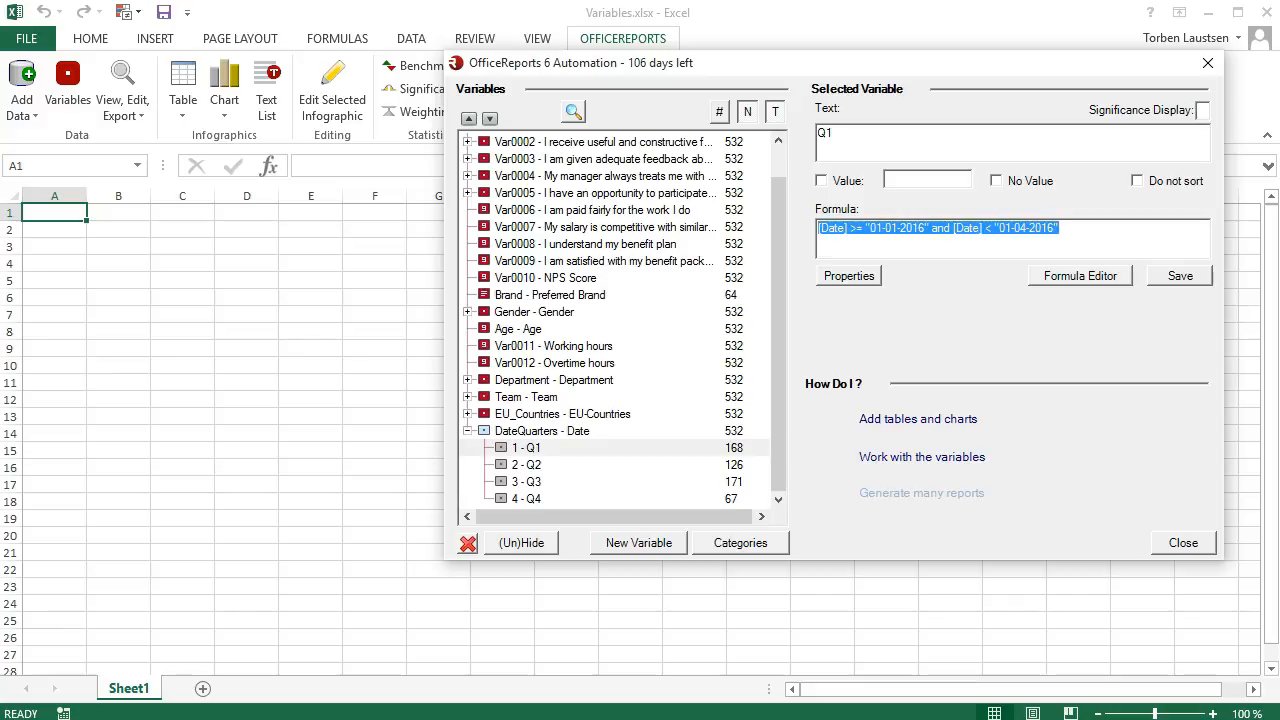
click(467, 430)
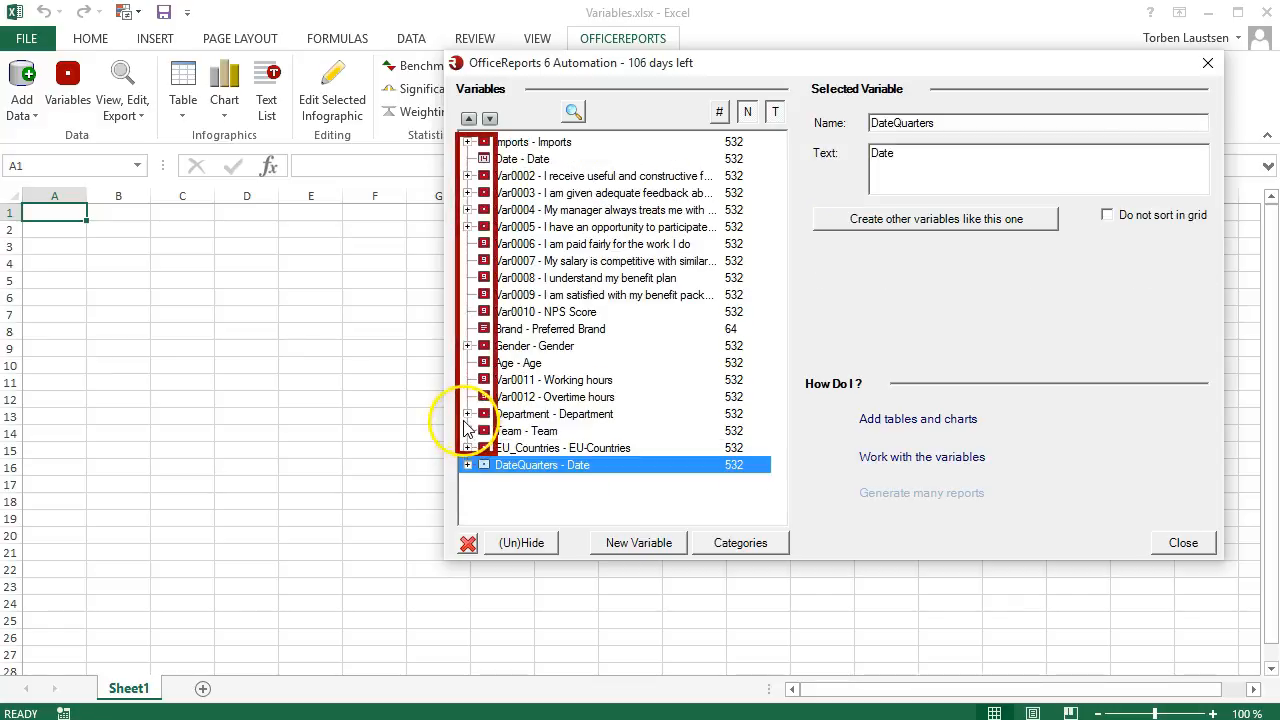
Create a categories variable from the Brand text variable and expand its category list.
click(506, 330)
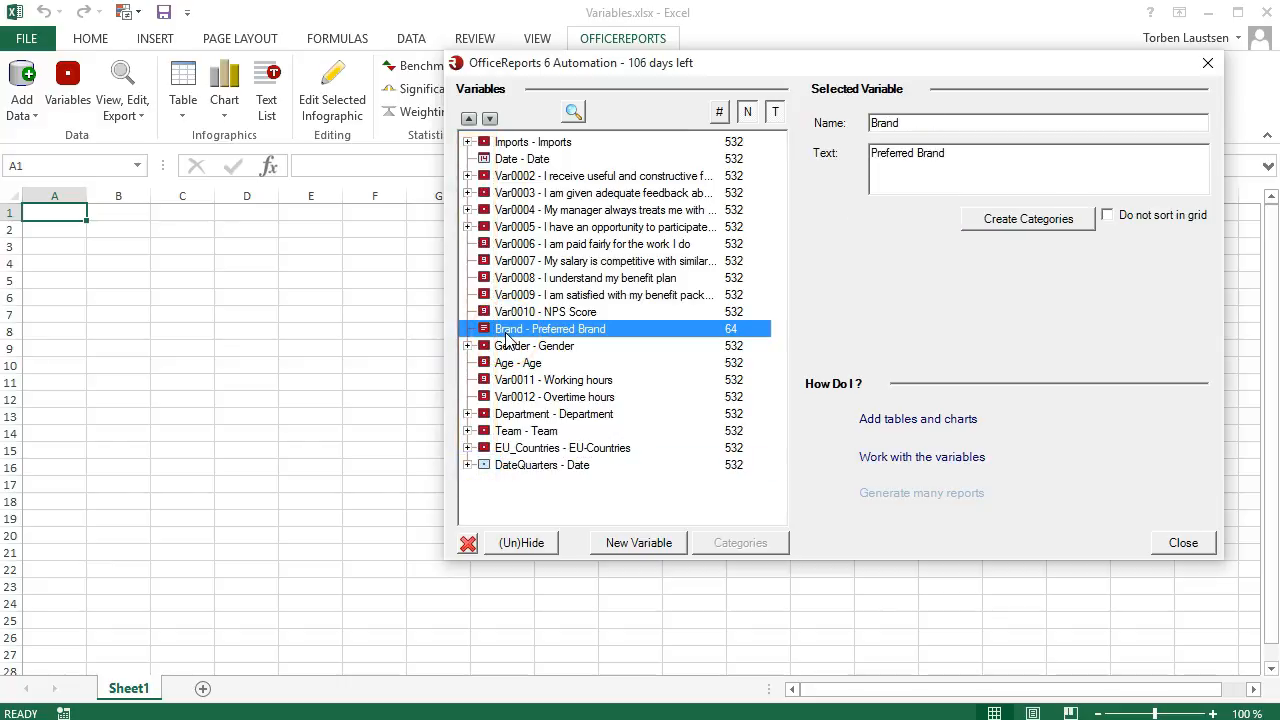
click(986, 229)
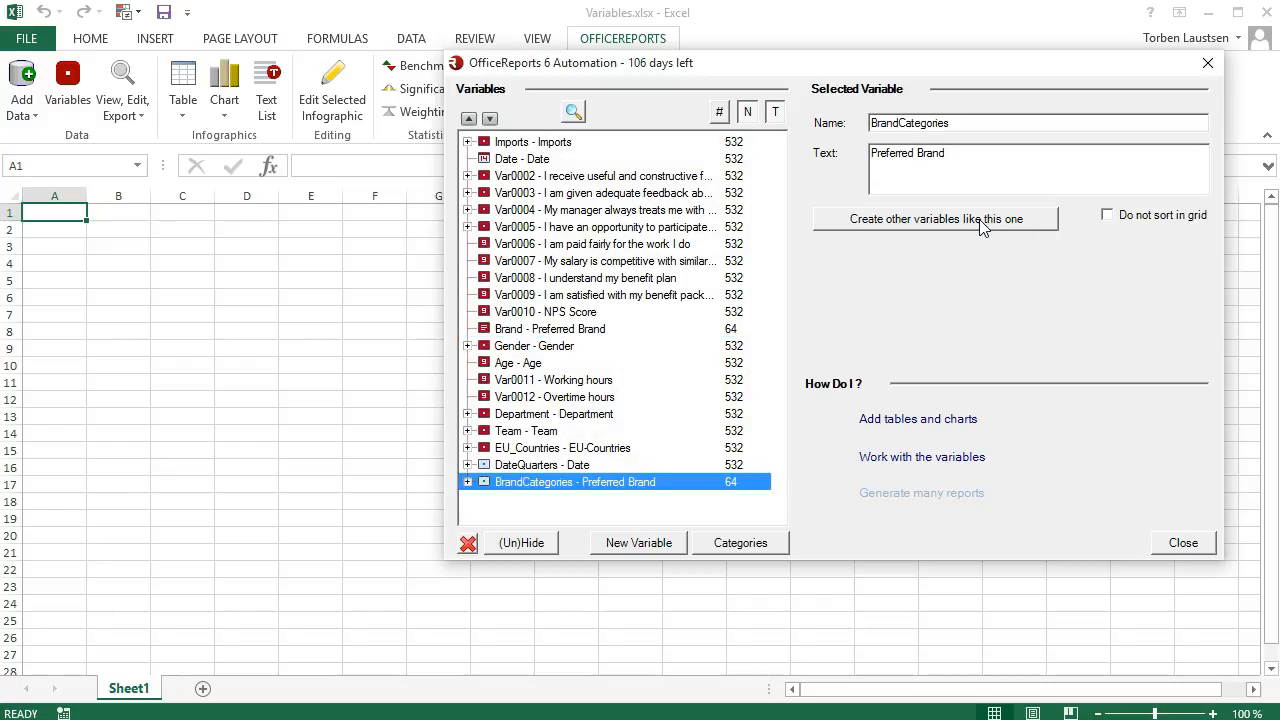
click(467, 482)
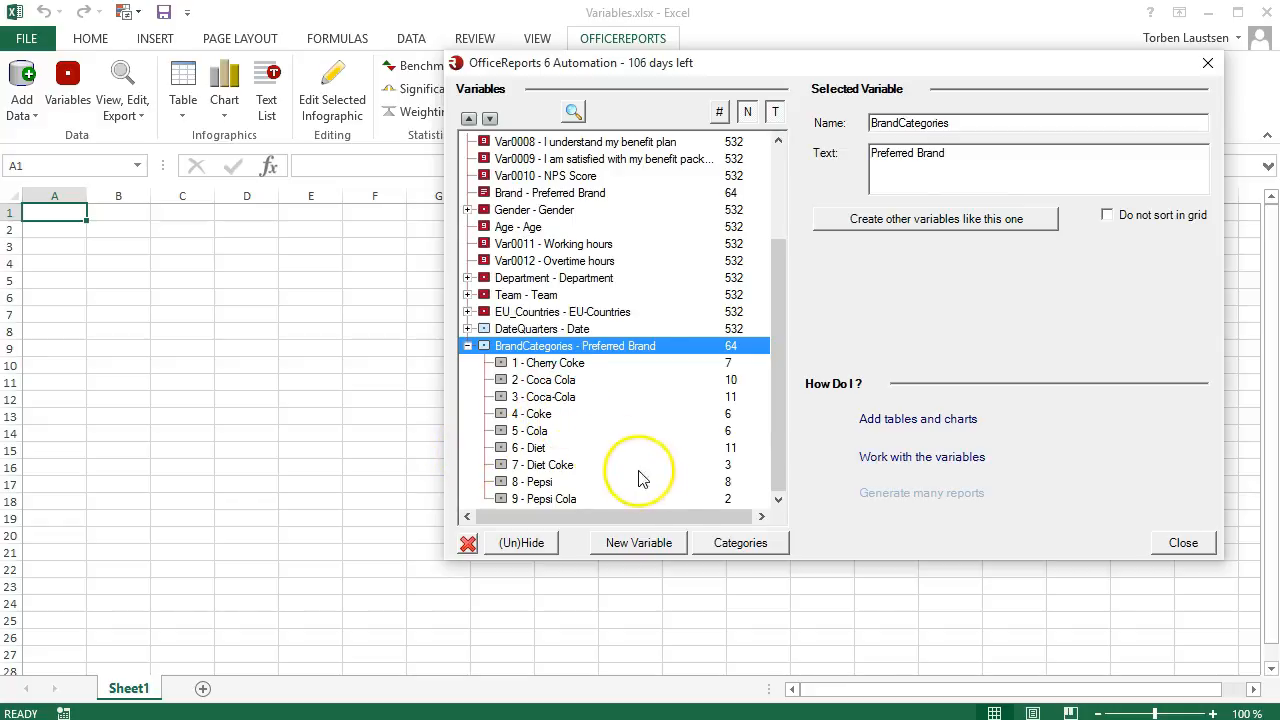
Merge the Coca Cola and Coca-Cola categories of BrandCategories into one category with the text Coca Cola.
click(717, 546)
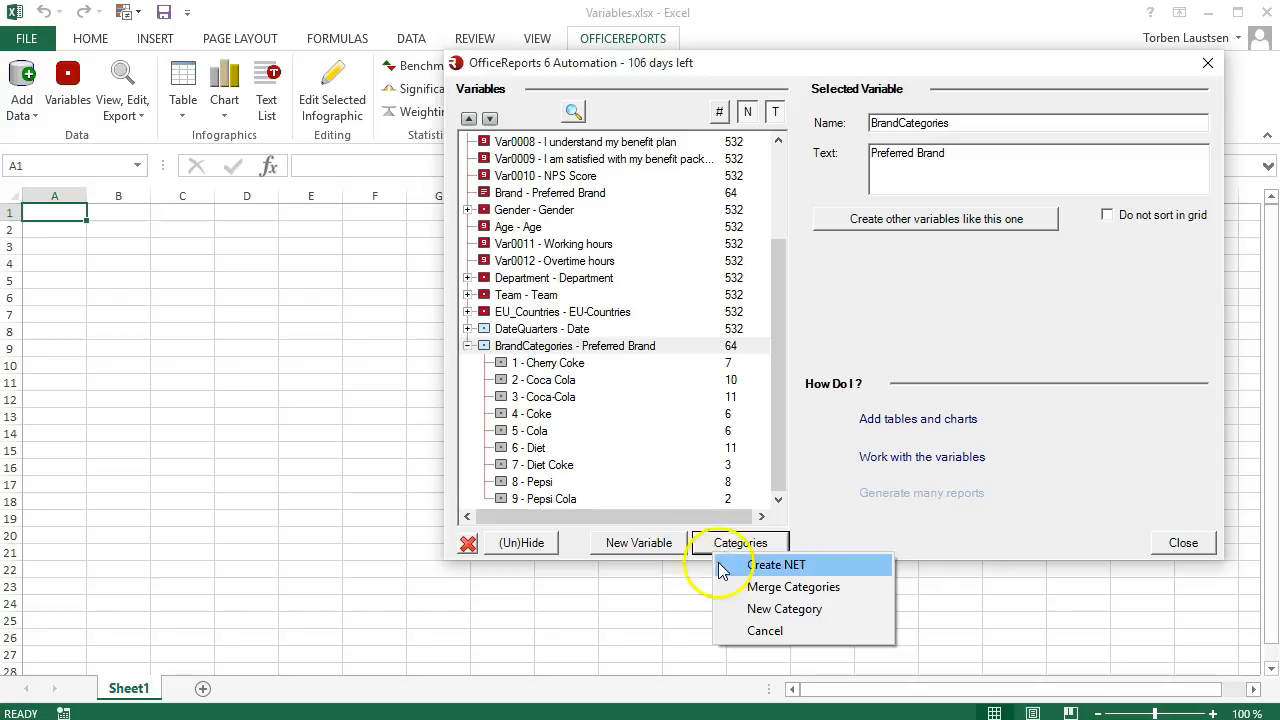
click(741, 588)
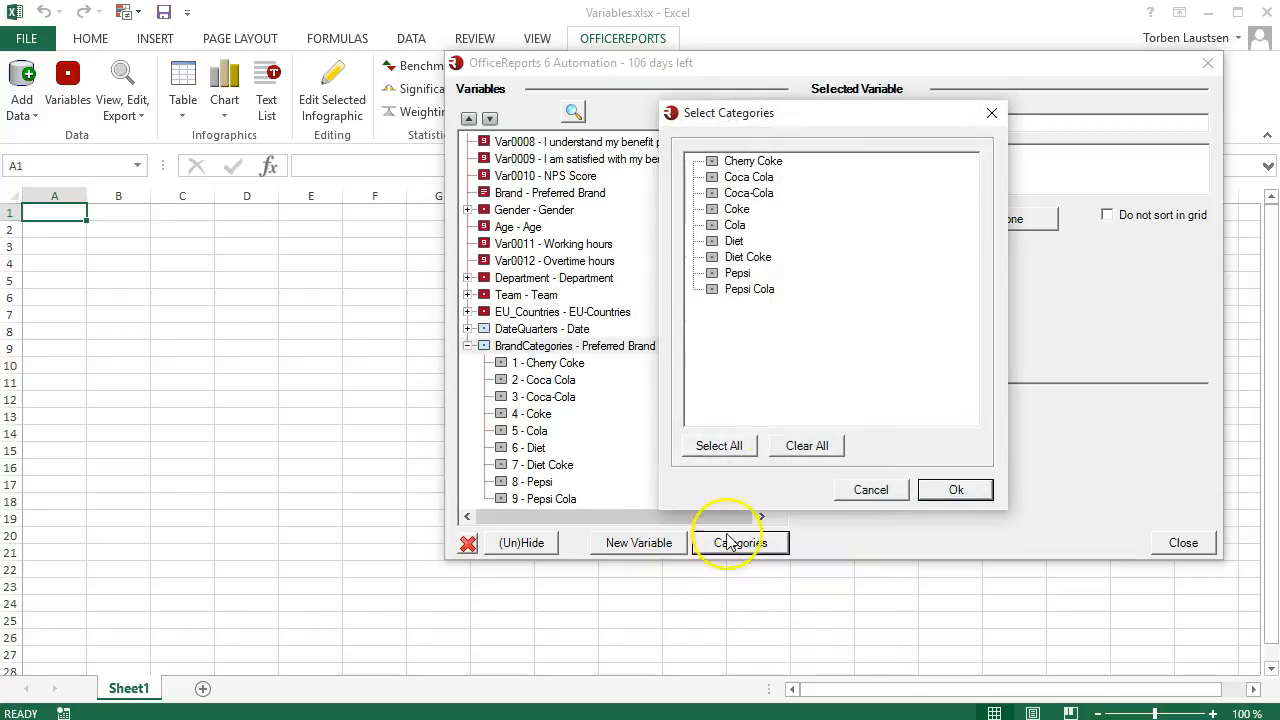
click(713, 177)
click(713, 193)
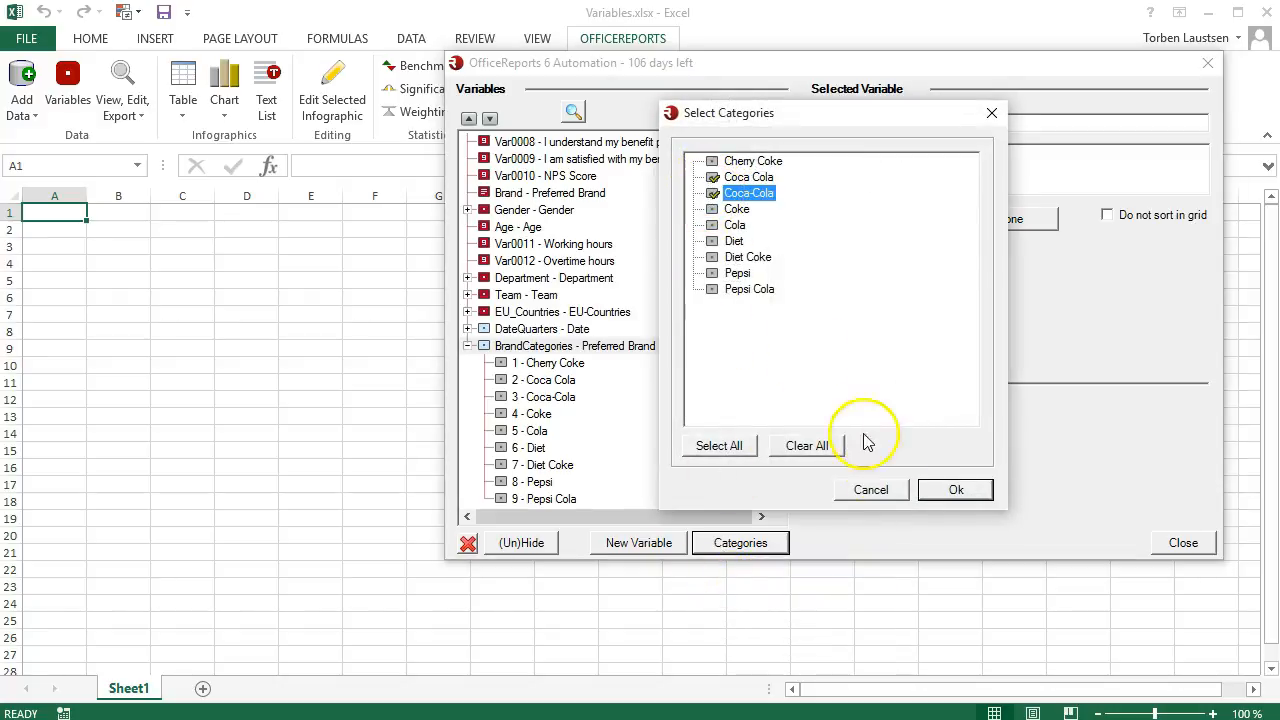
click(939, 489)
drag(879, 133, 738, 136)
key(Delete)
key(Delete)
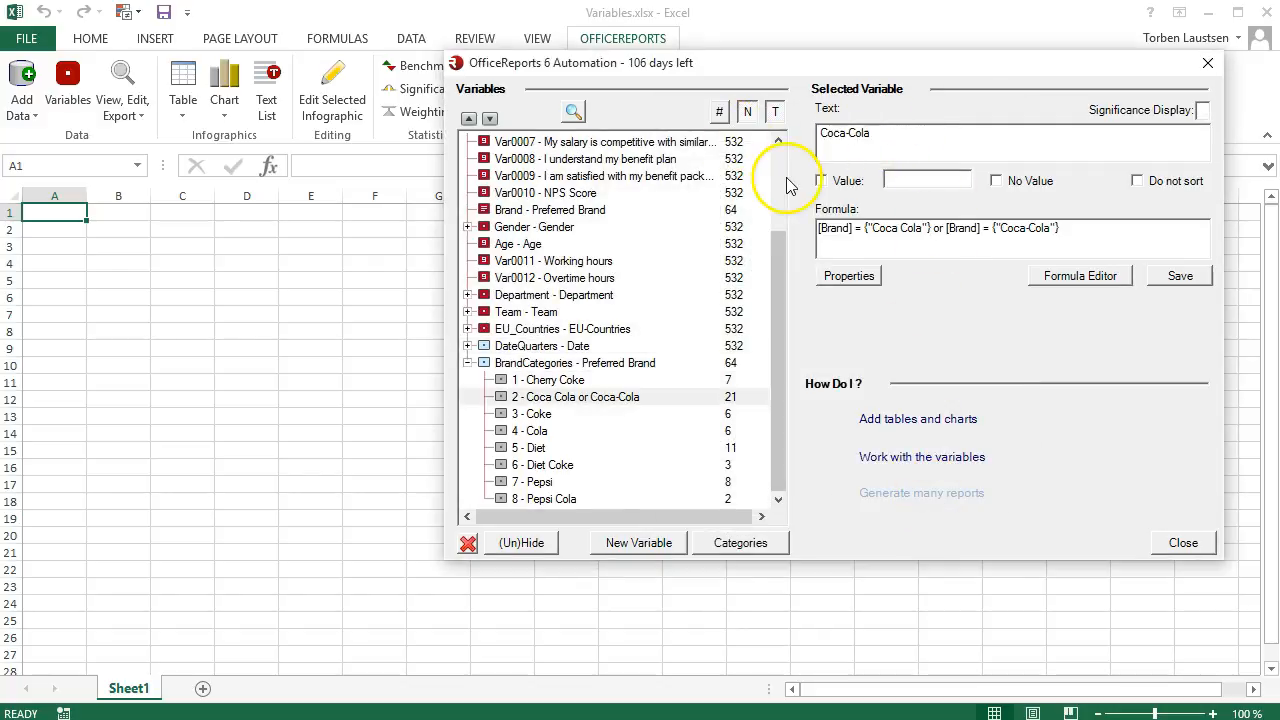
click(467, 362)
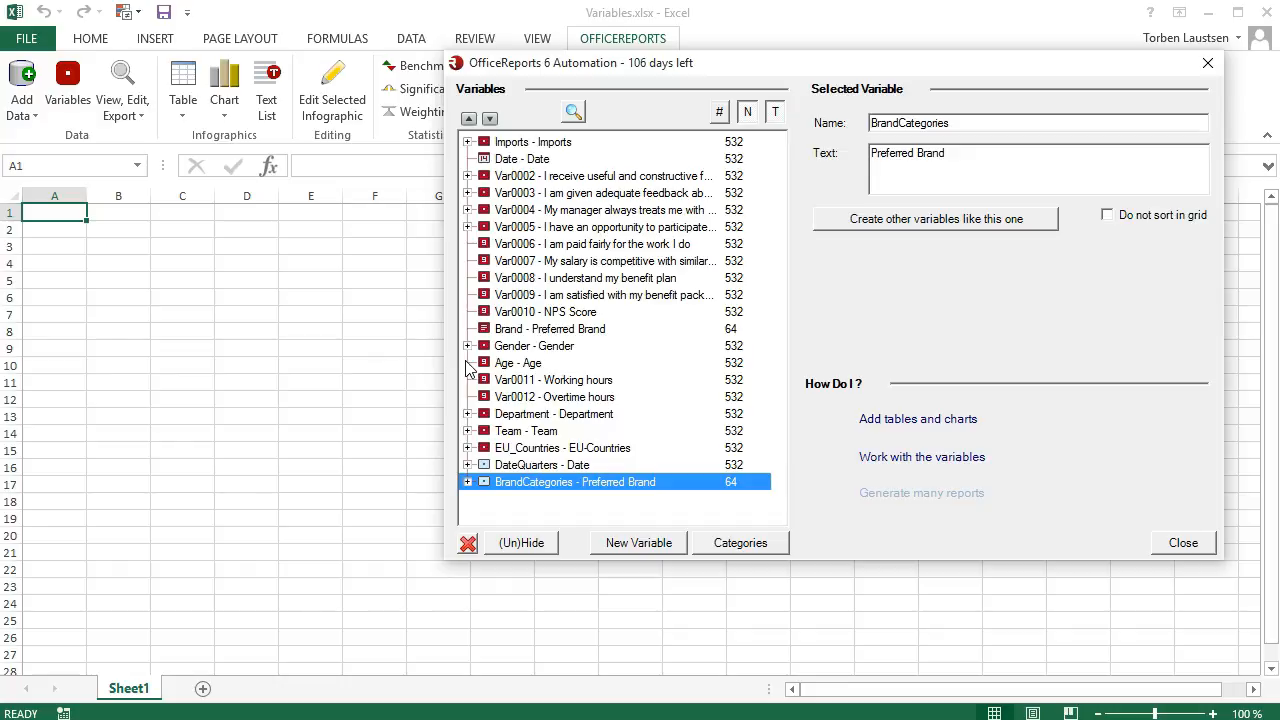
Create a new variable that divides the Age variable into 3 intervals.
click(520, 365)
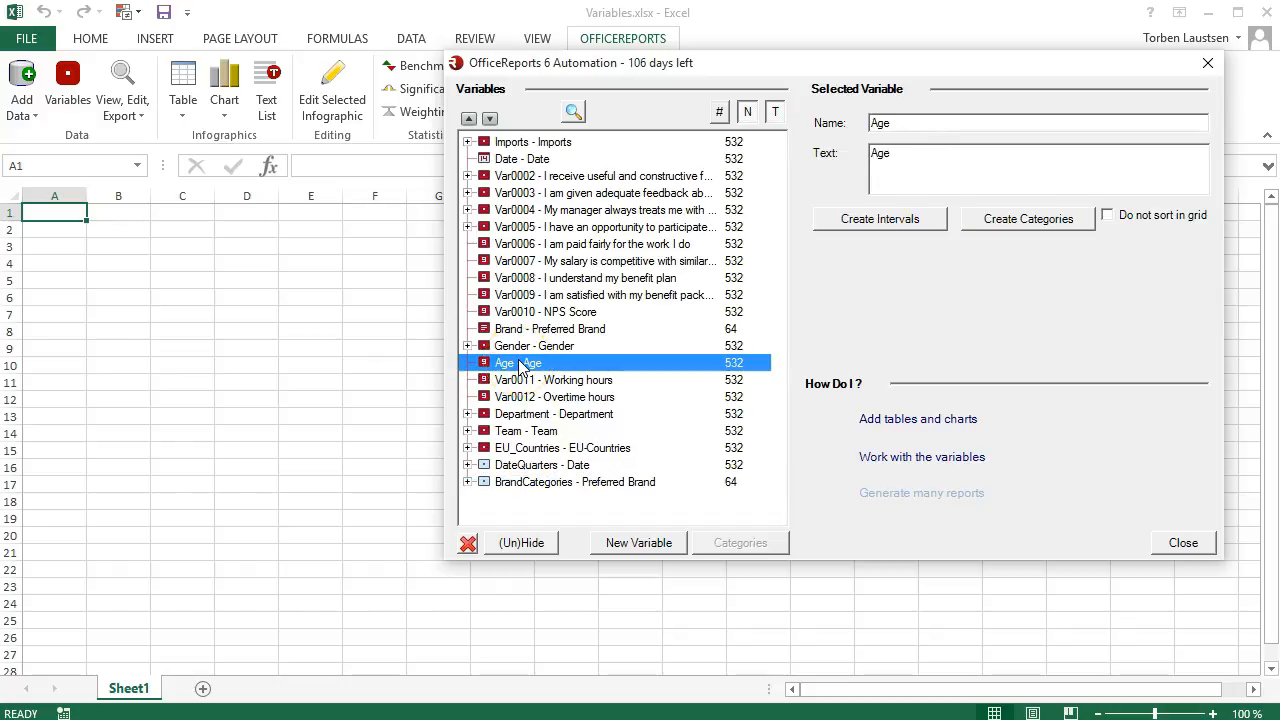
click(866, 223)
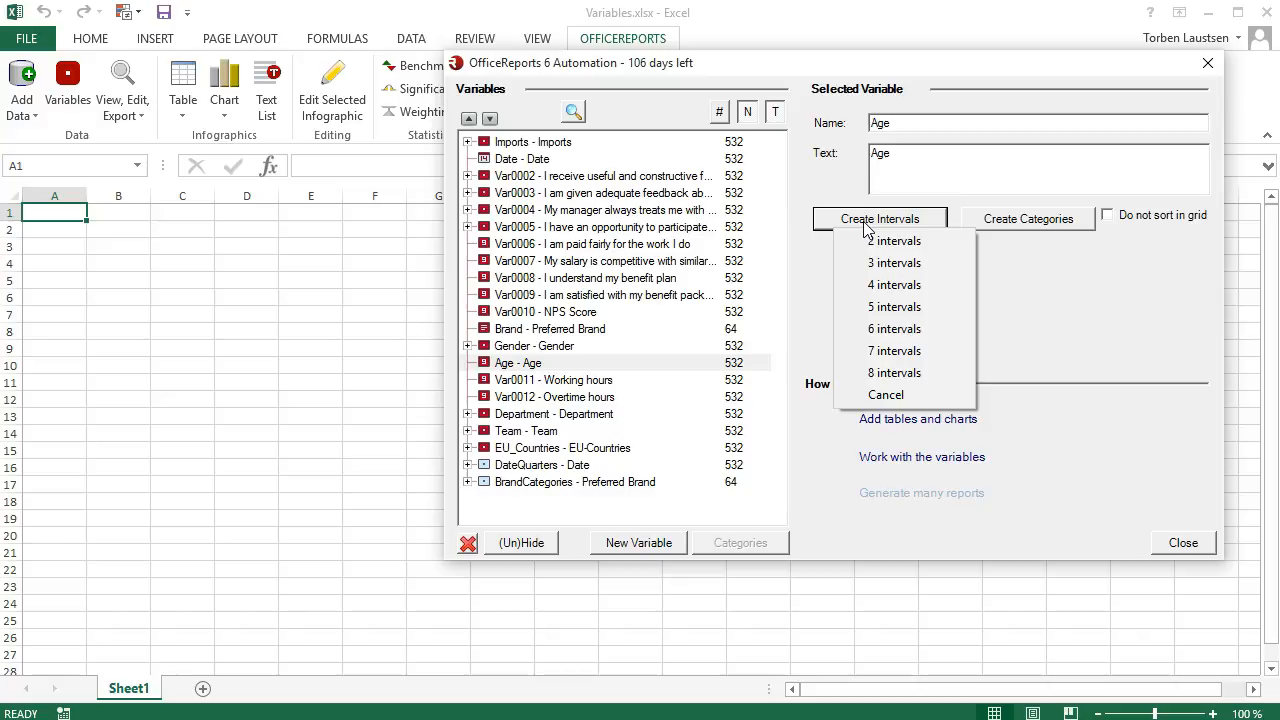
click(876, 266)
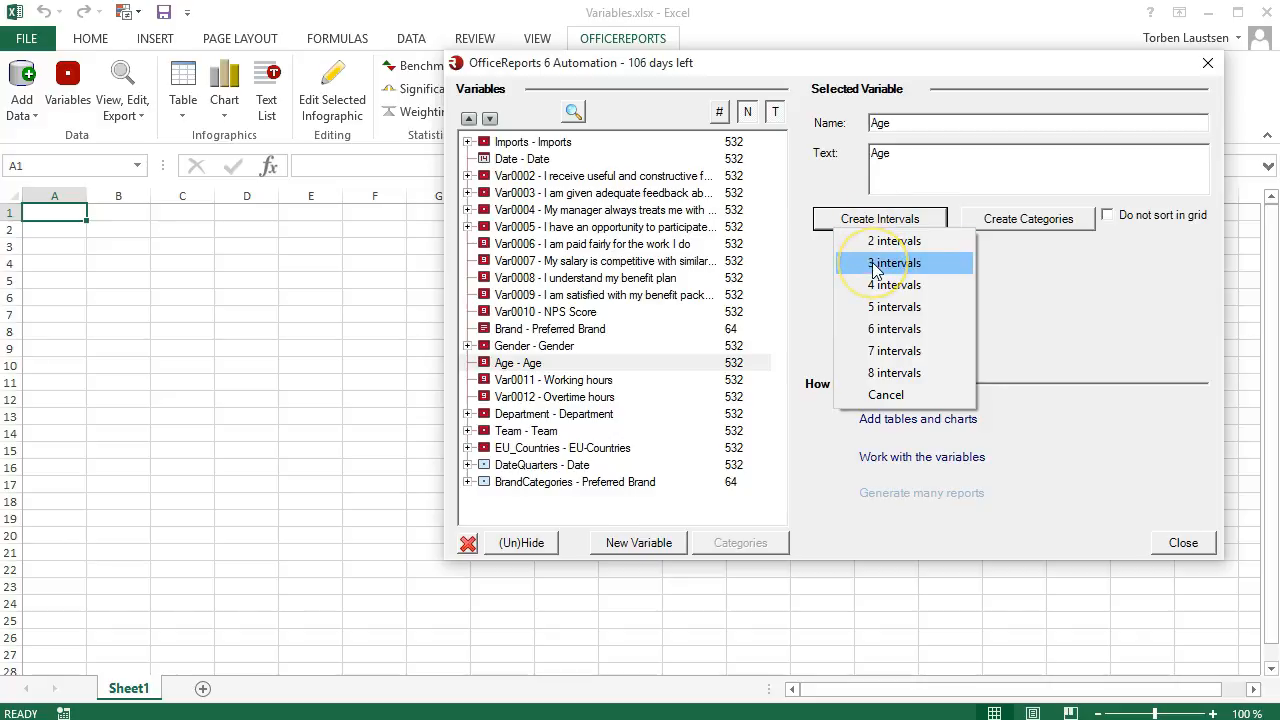
Review the formula of each interval category in the AgeIntervals variable.
click(467, 498)
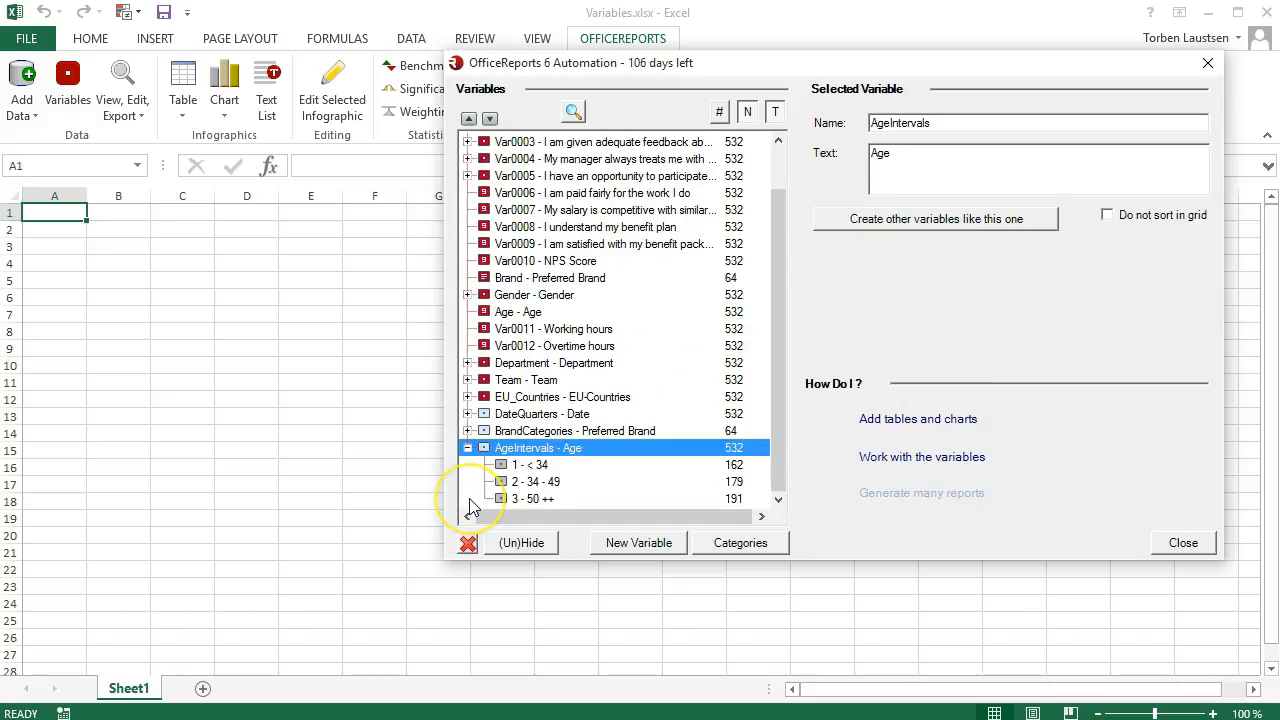
click(542, 466)
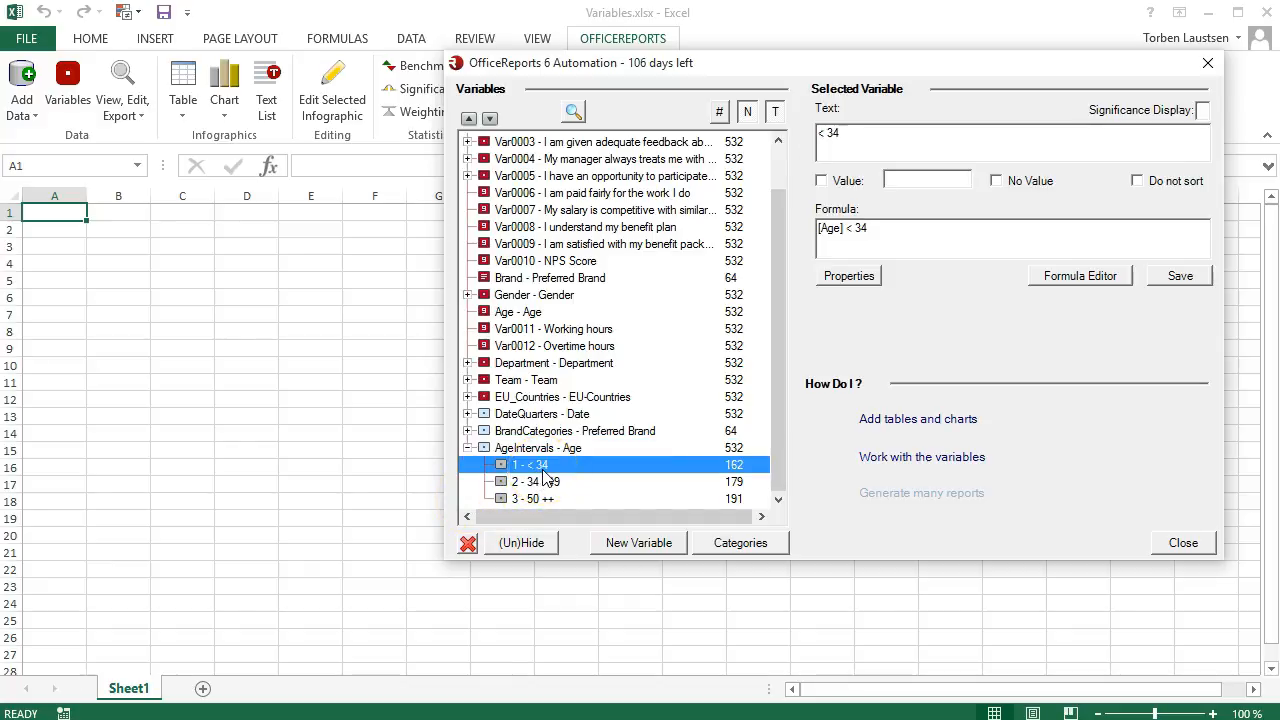
click(548, 485)
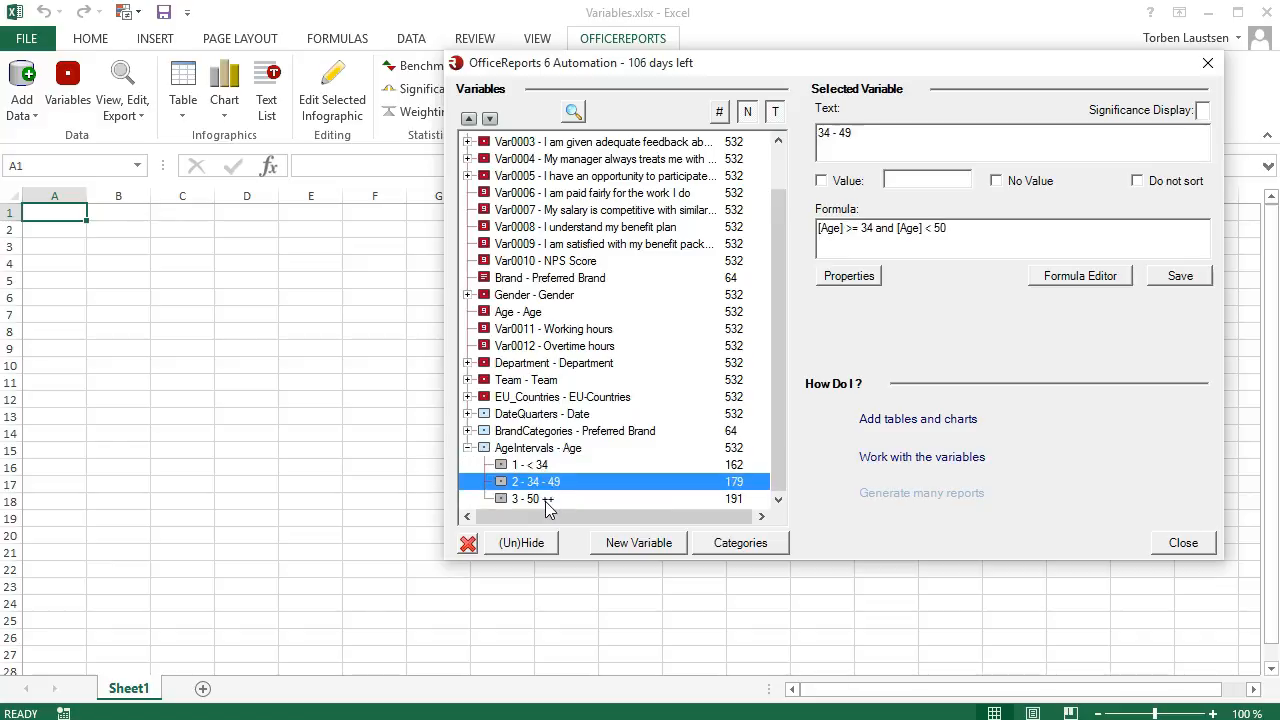
click(545, 500)
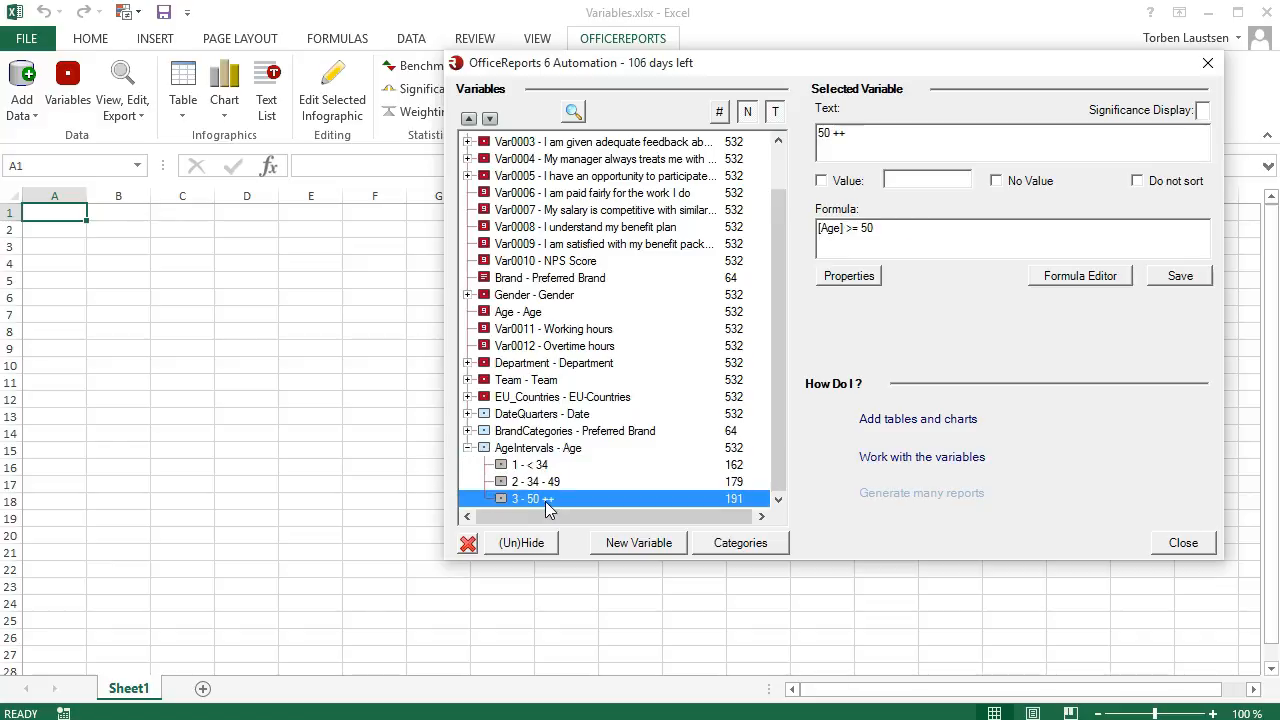
click(468, 448)
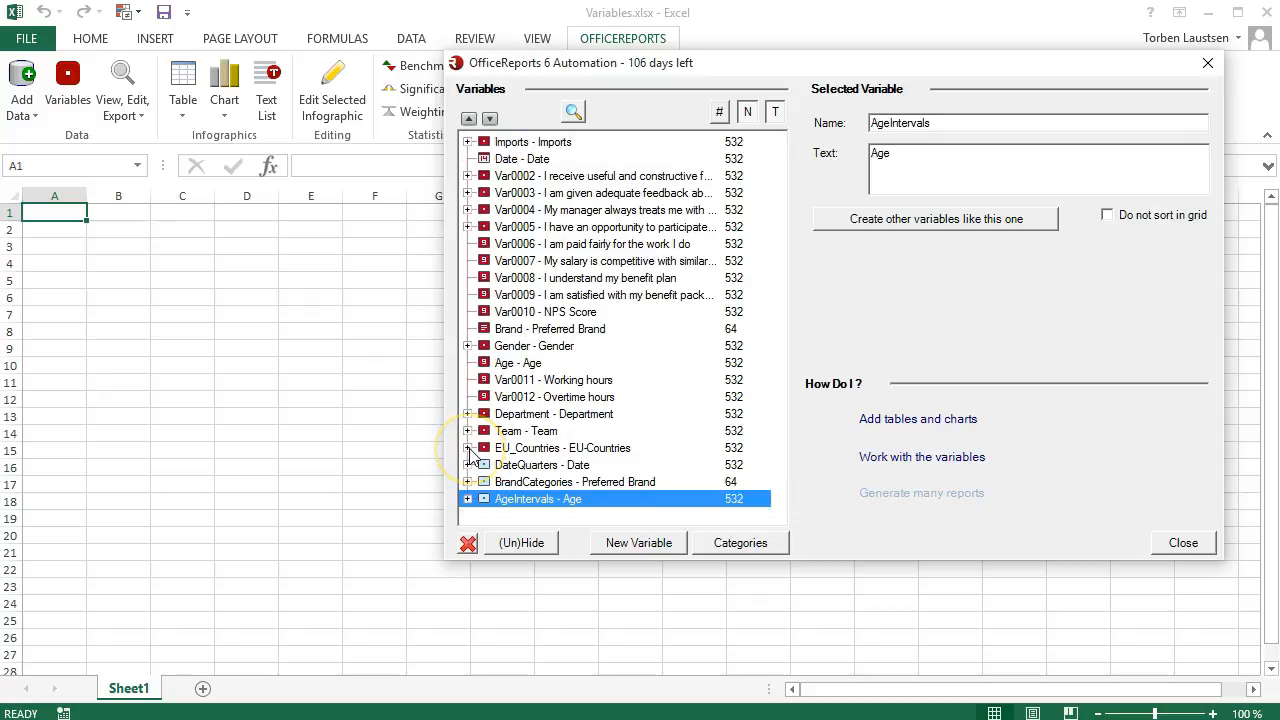
Create a categories variable from the NPS Score variable and expand its category list.
click(510, 314)
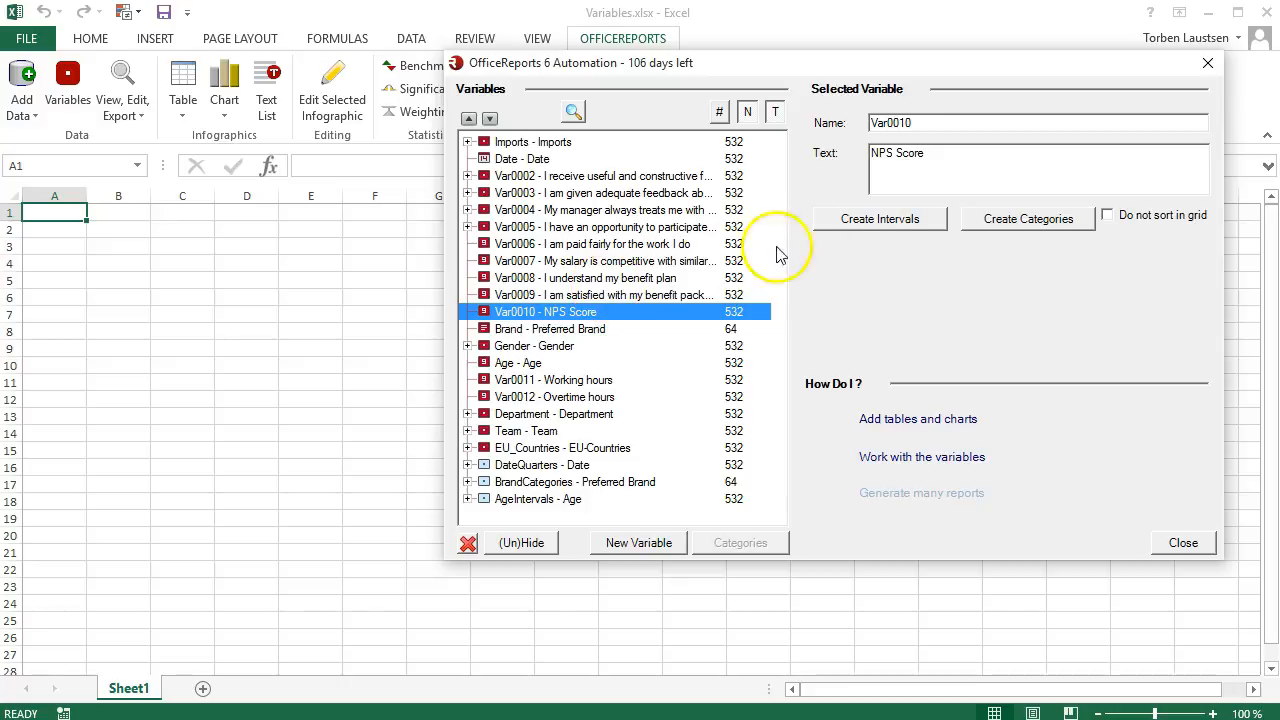
click(968, 220)
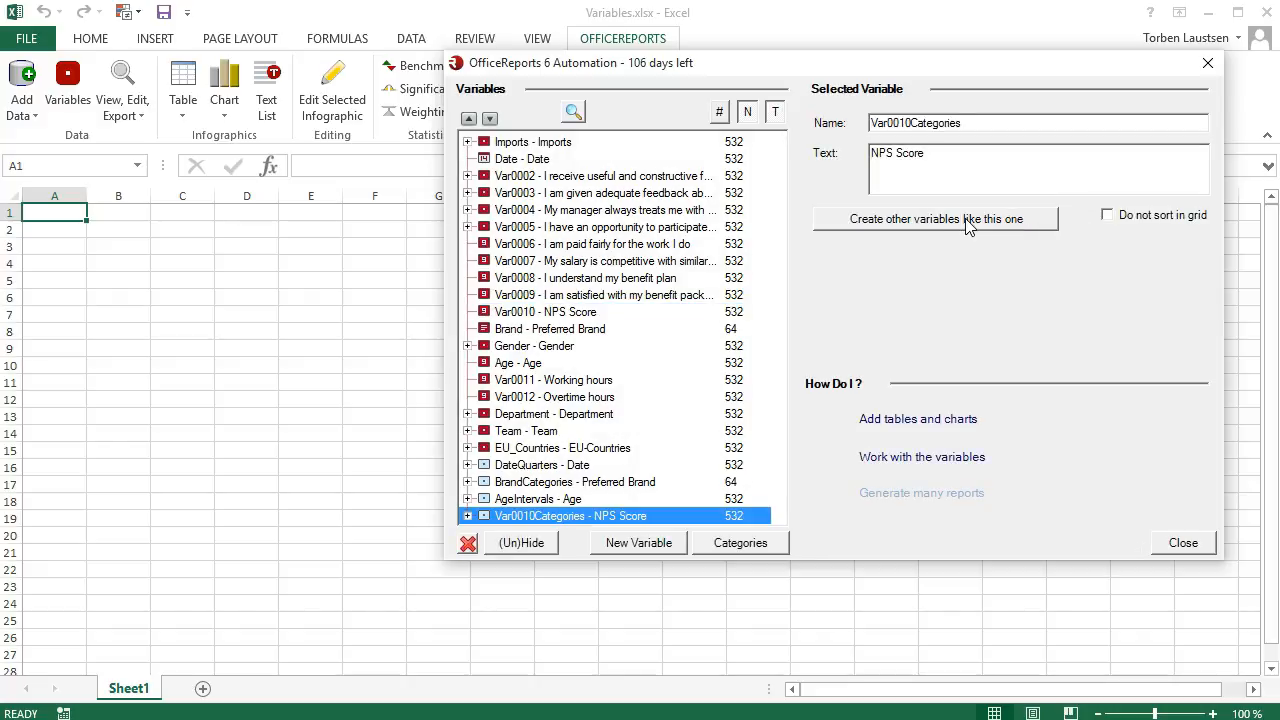
click(467, 516)
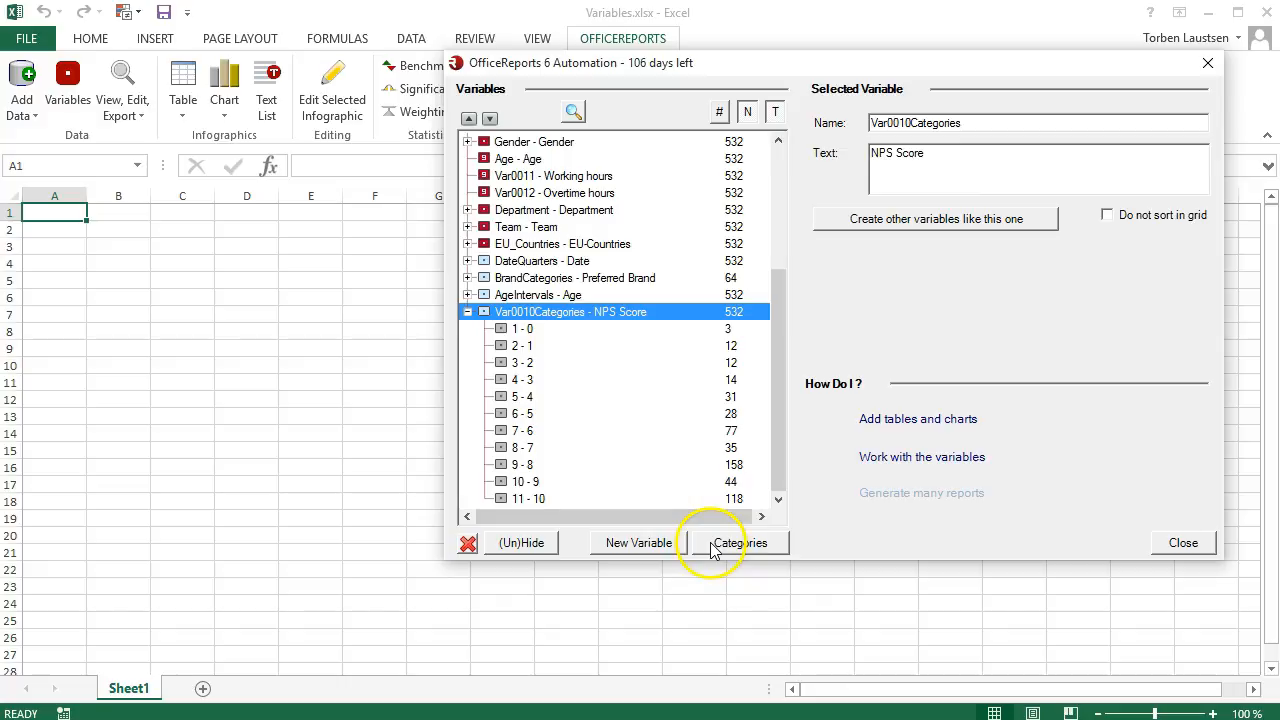
Merge the NPS Score categories 0 through 6 into a single category.
click(713, 549)
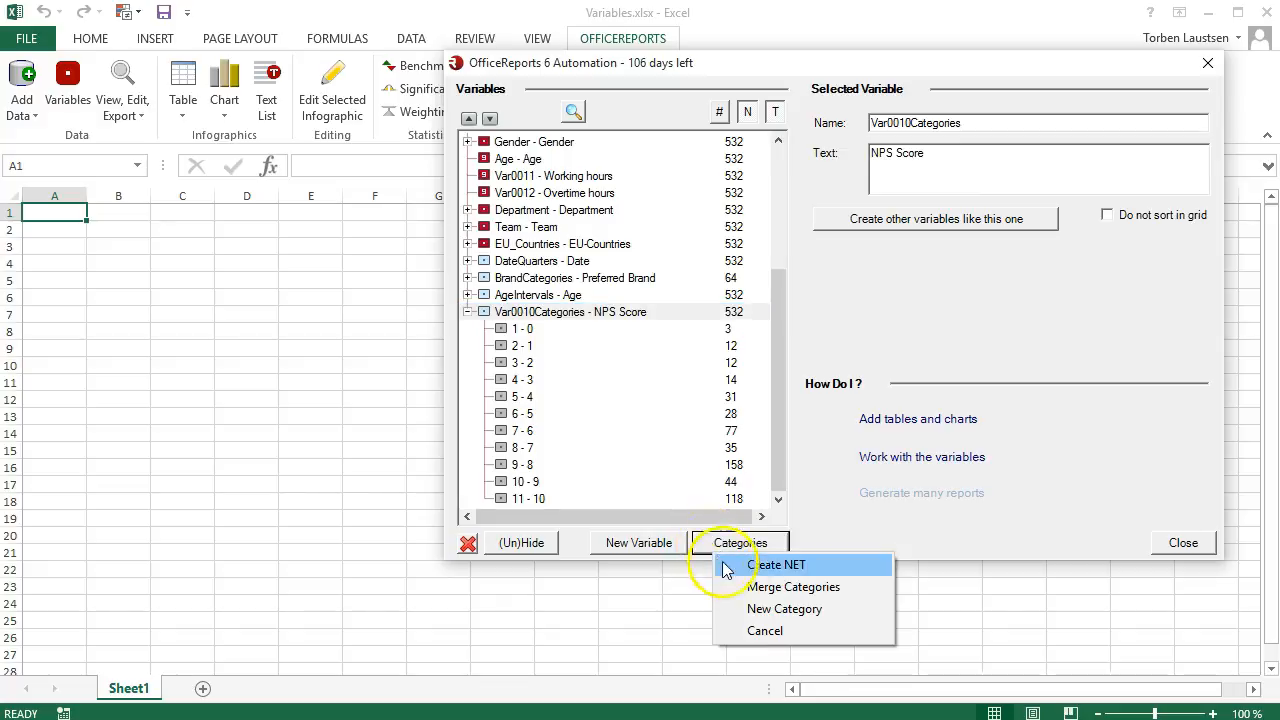
click(752, 587)
click(712, 161)
click(712, 177)
click(712, 193)
click(712, 209)
click(712, 225)
click(712, 241)
click(712, 257)
click(948, 490)
Set the text of the merged 0 to 6 category to Detractors and save it.
drag(969, 142, 803, 134)
text(Detractors)
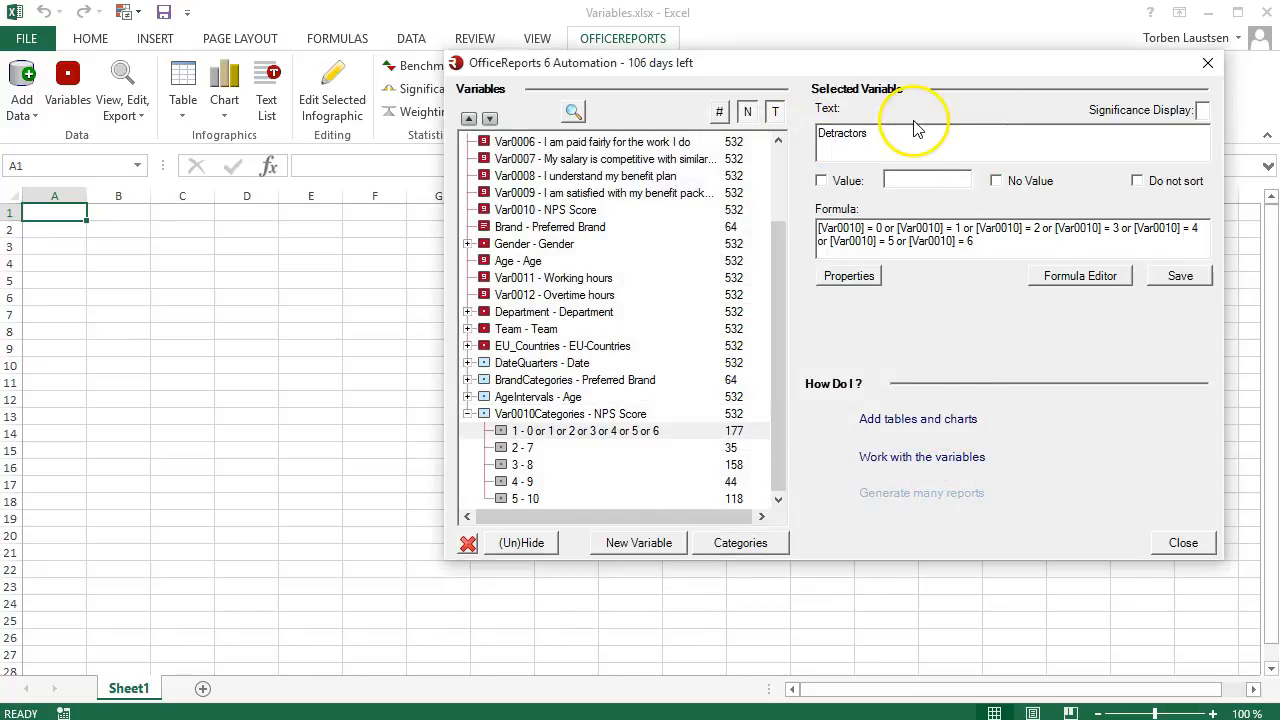
click(1165, 280)
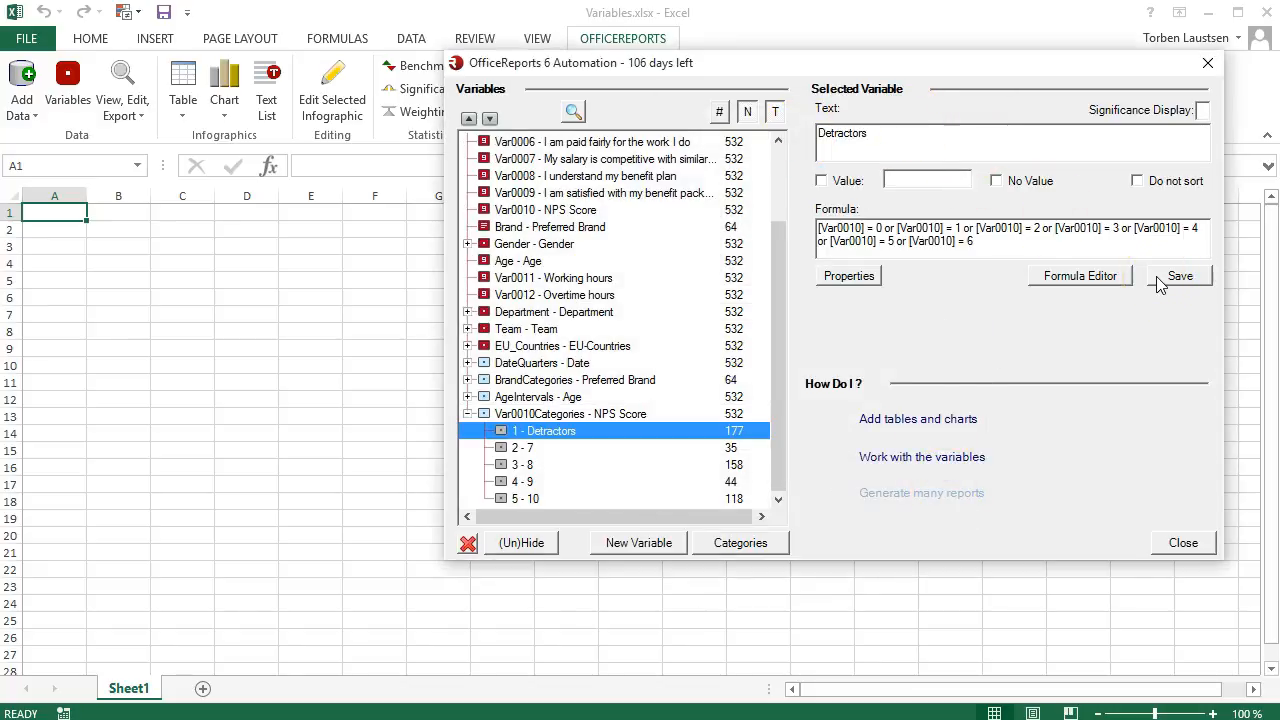
Merge the NPS Score categories 7 and 8, set the merged category's text to Passives and save it.
click(740, 543)
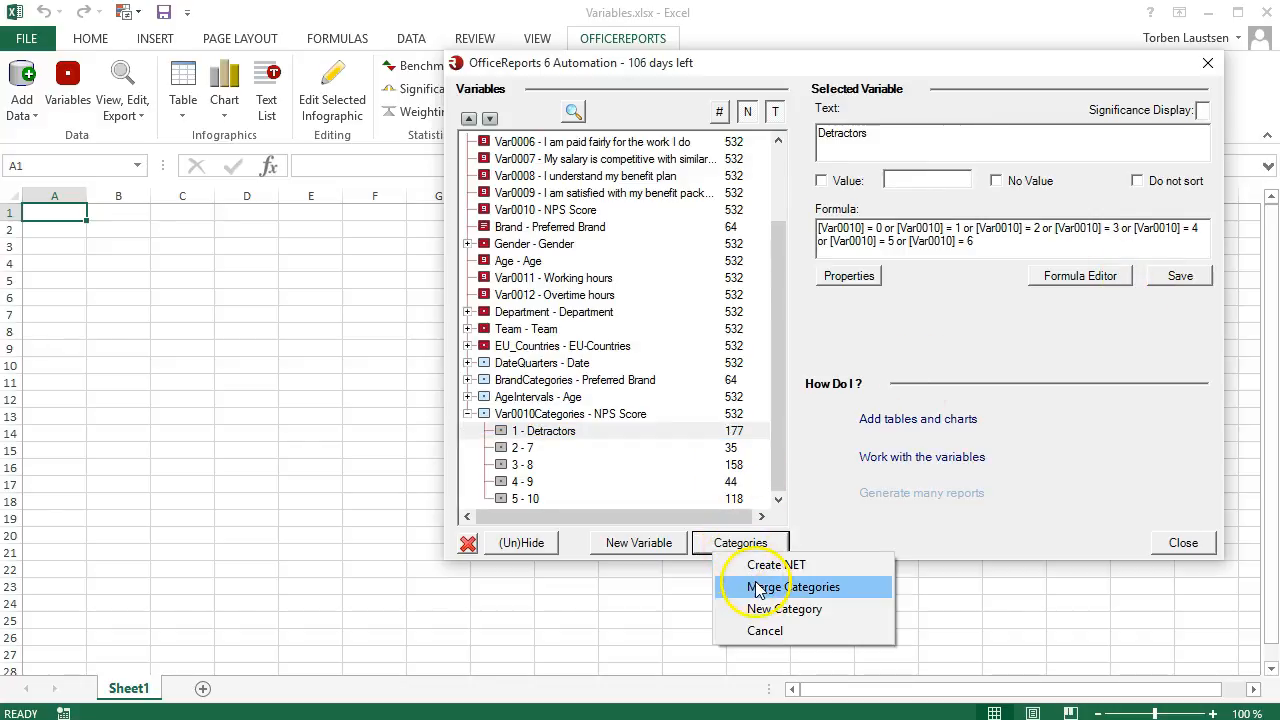
click(757, 588)
click(714, 177)
click(714, 191)
click(930, 488)
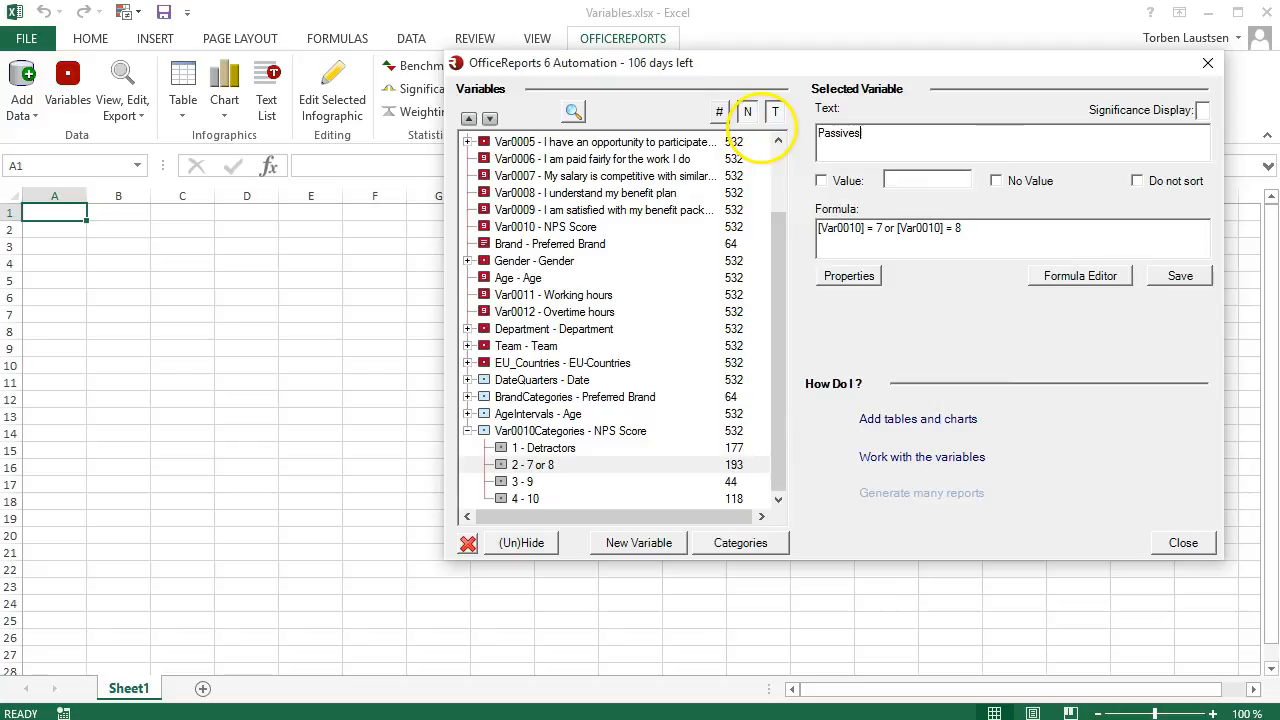
click(1179, 276)
Merge the NPS Score categories 9 and 10, set the merged category's text to Promoters and save it.
click(757, 548)
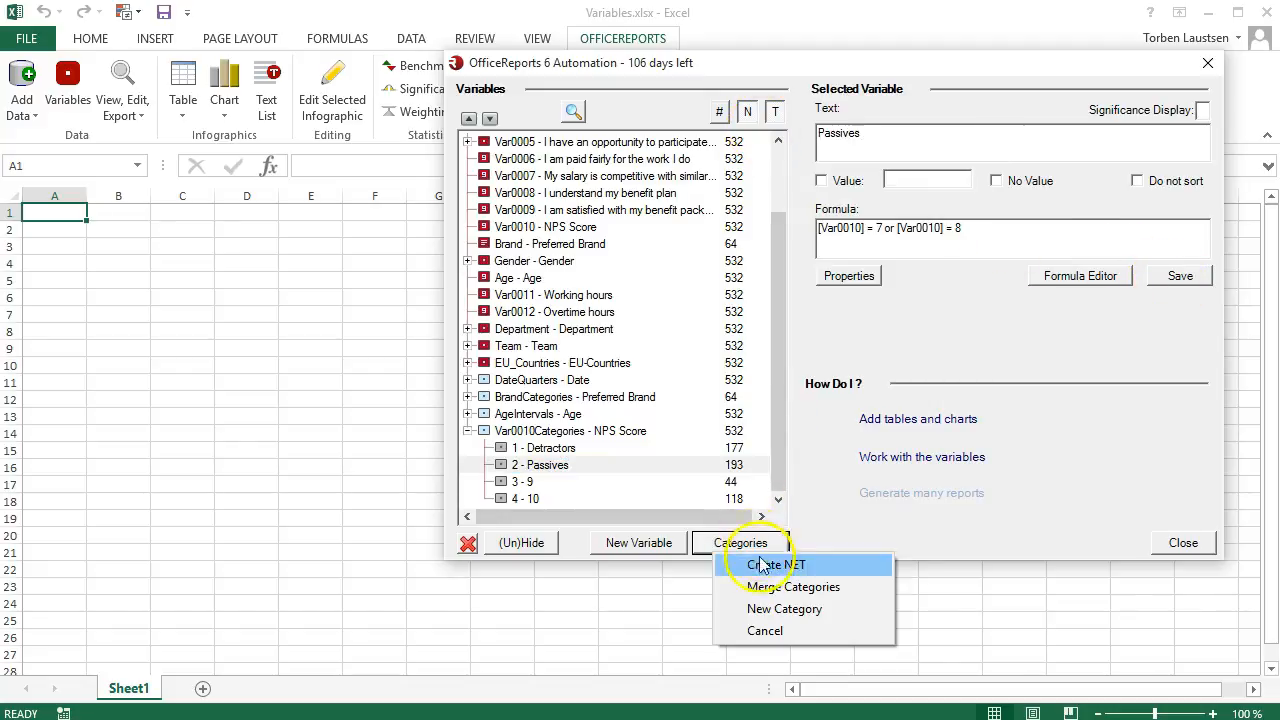
click(757, 588)
click(712, 193)
click(712, 209)
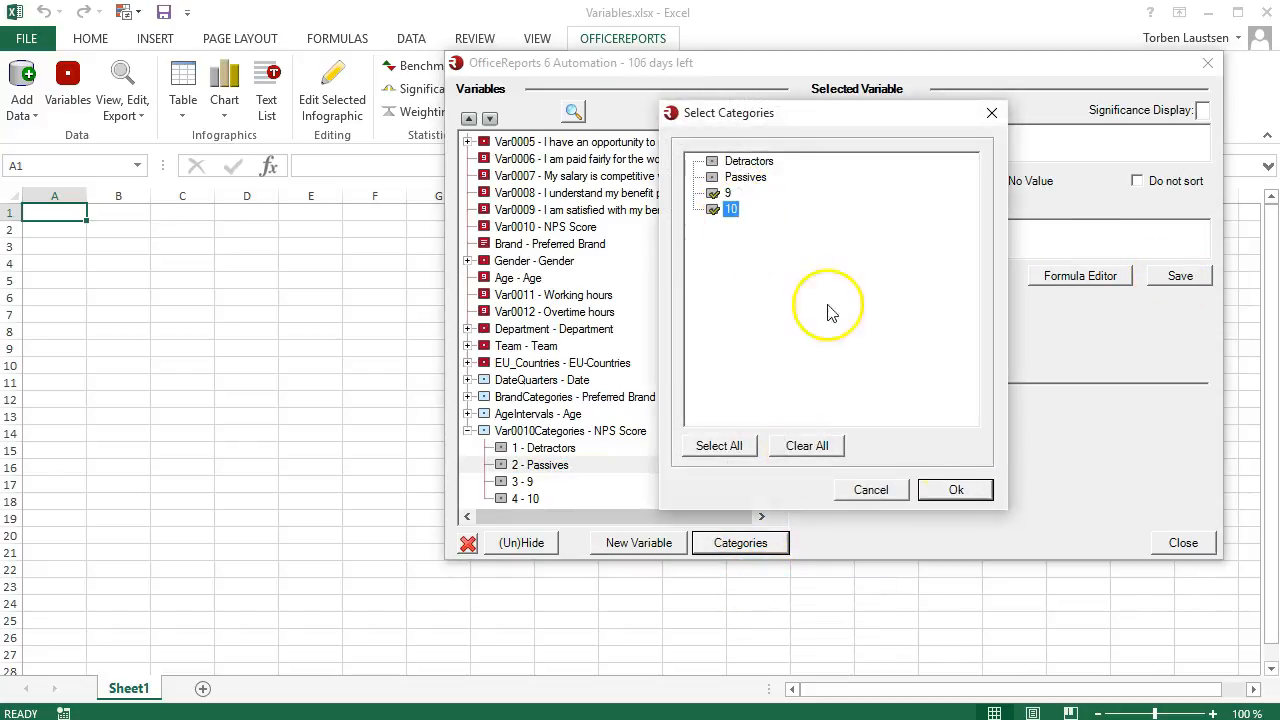
click(954, 489)
text(Promoters)
click(1180, 276)
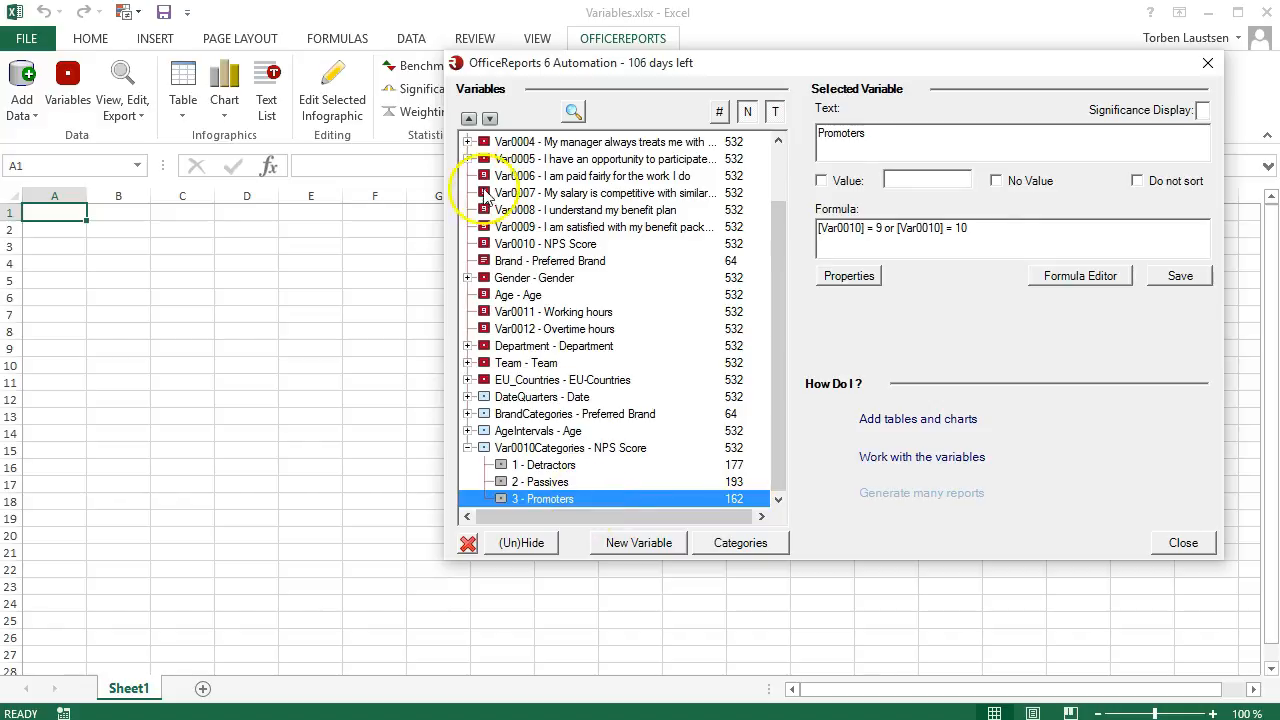
Reorder the NPS Score categories to Promoters, Passives, Detractors and collapse the variable.
click(469, 118)
click(469, 118)
click(540, 499)
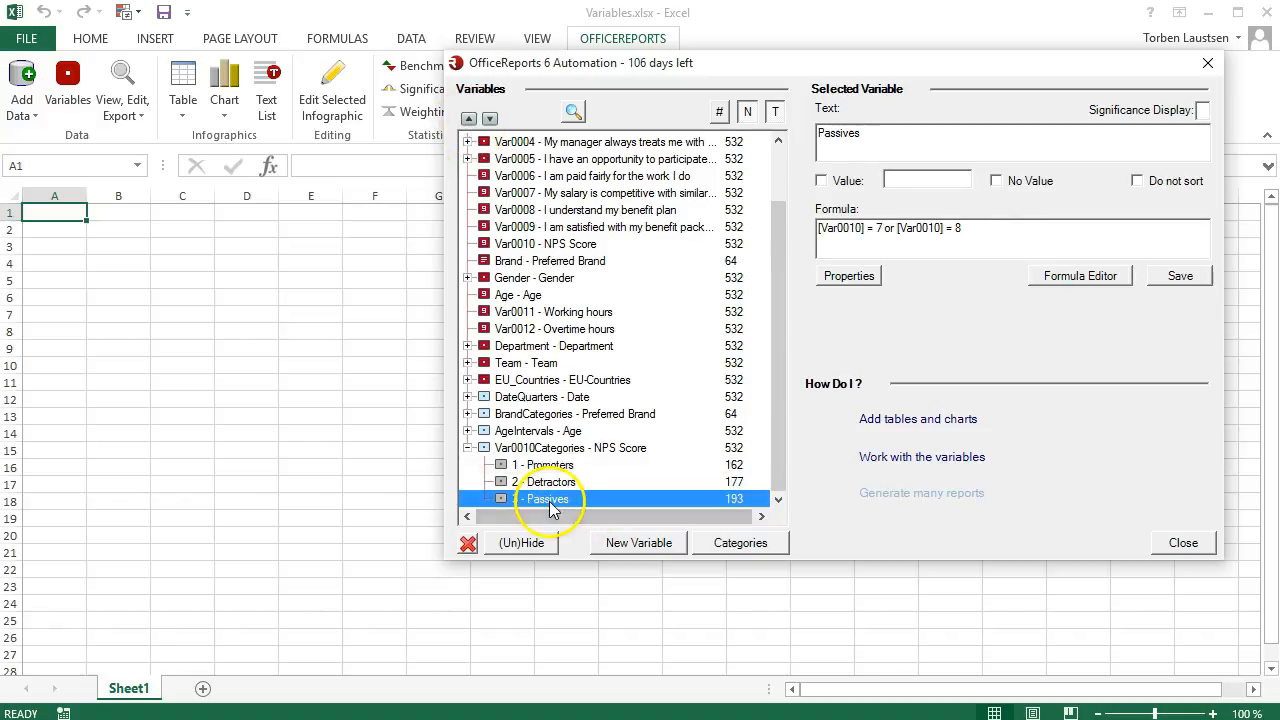
click(469, 118)
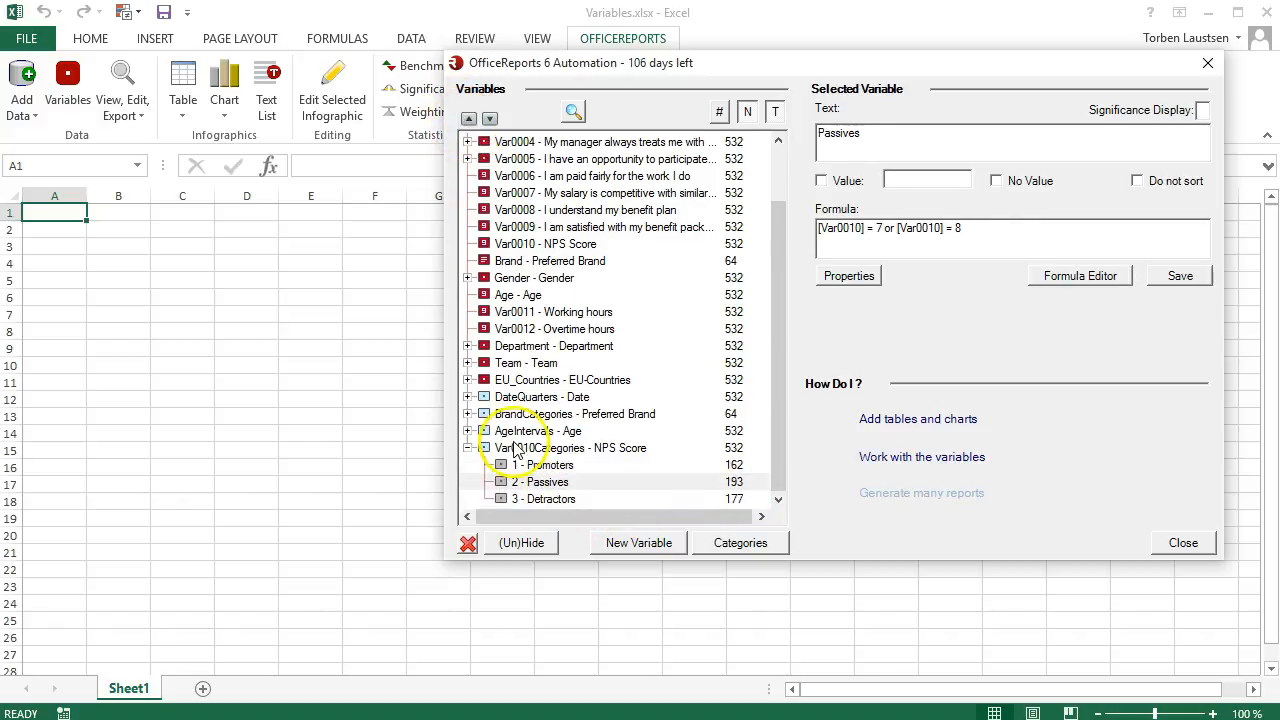
click(466, 449)
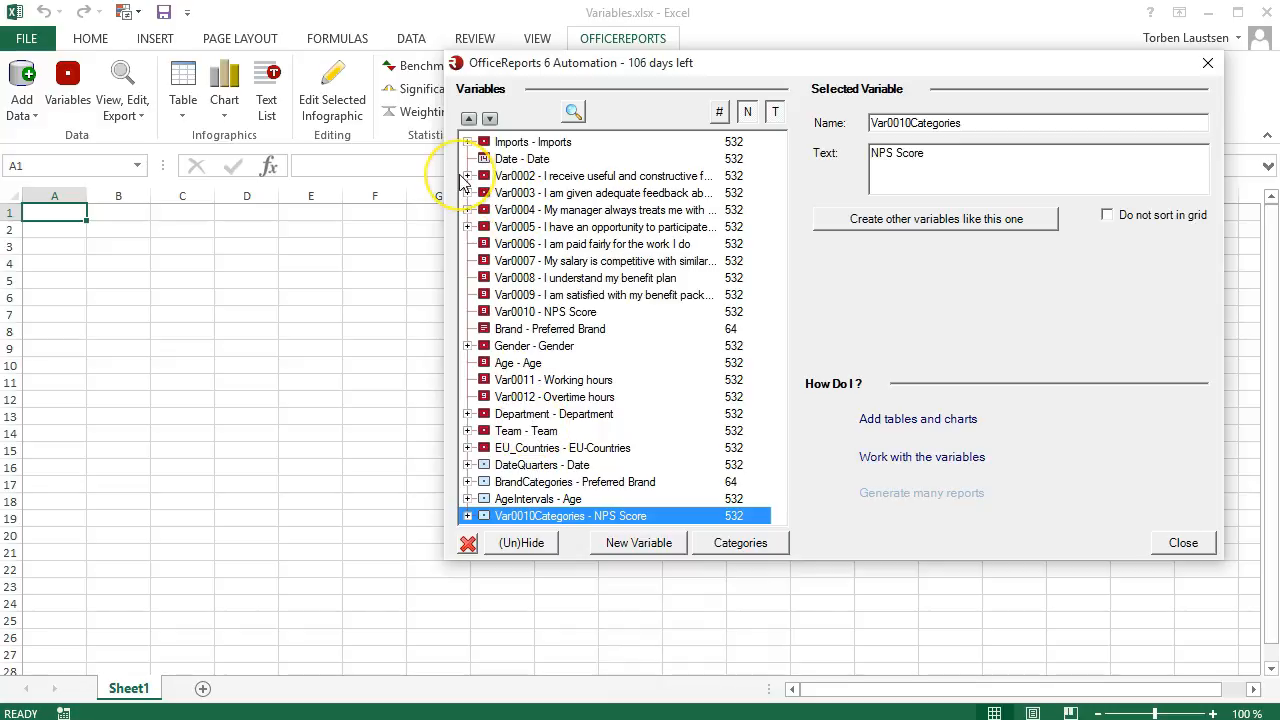
Check the answer categories of Var0002 about useful and constructive manager feedback and create a copy of that variable.
click(467, 176)
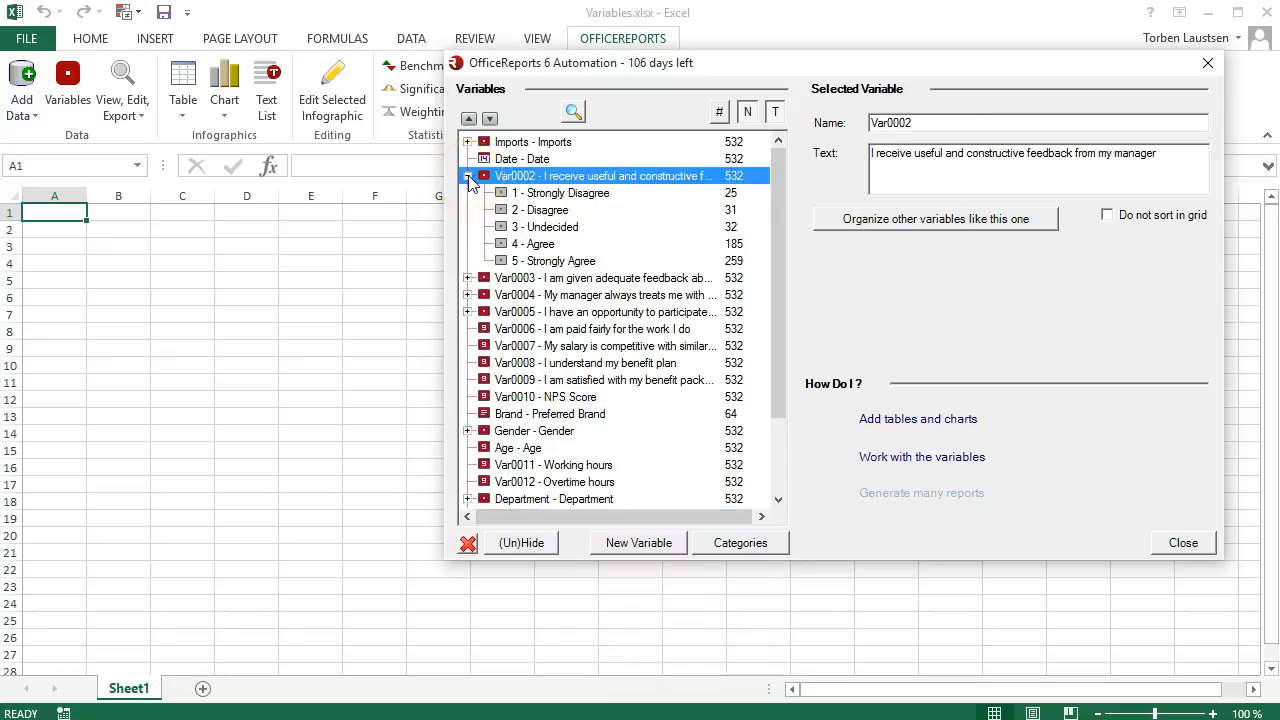
click(467, 176)
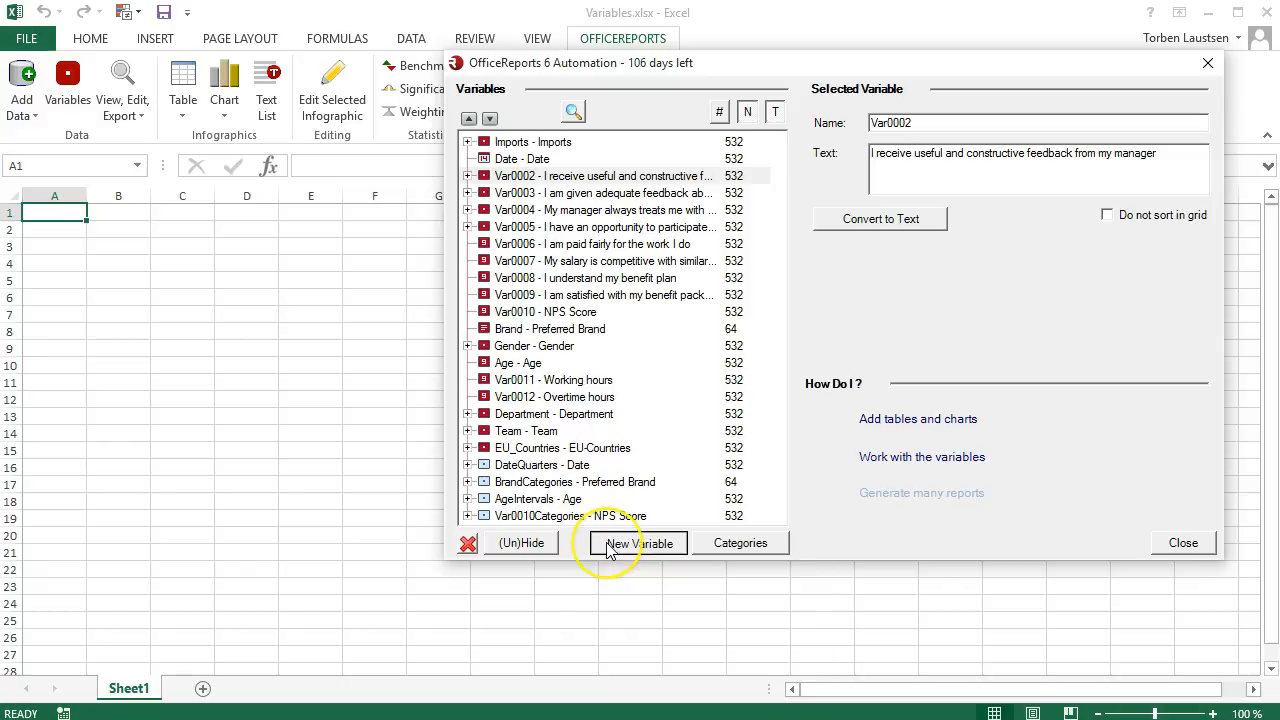
click(608, 547)
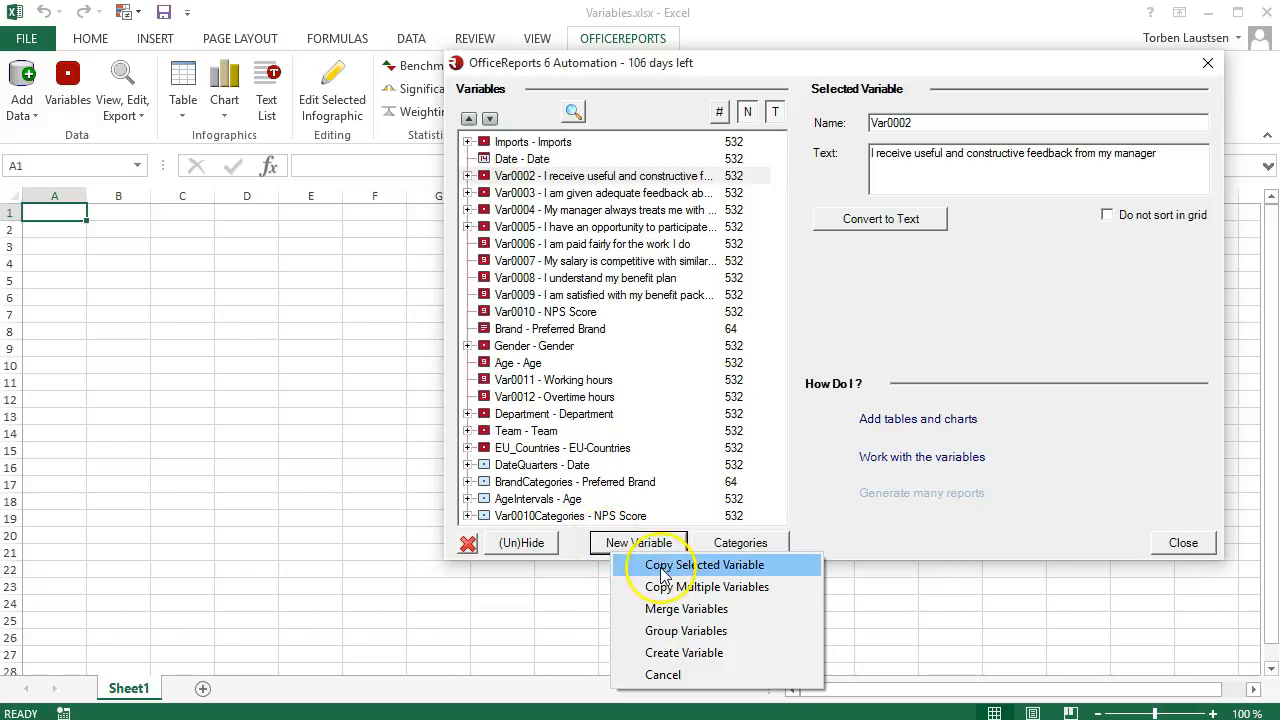
click(660, 565)
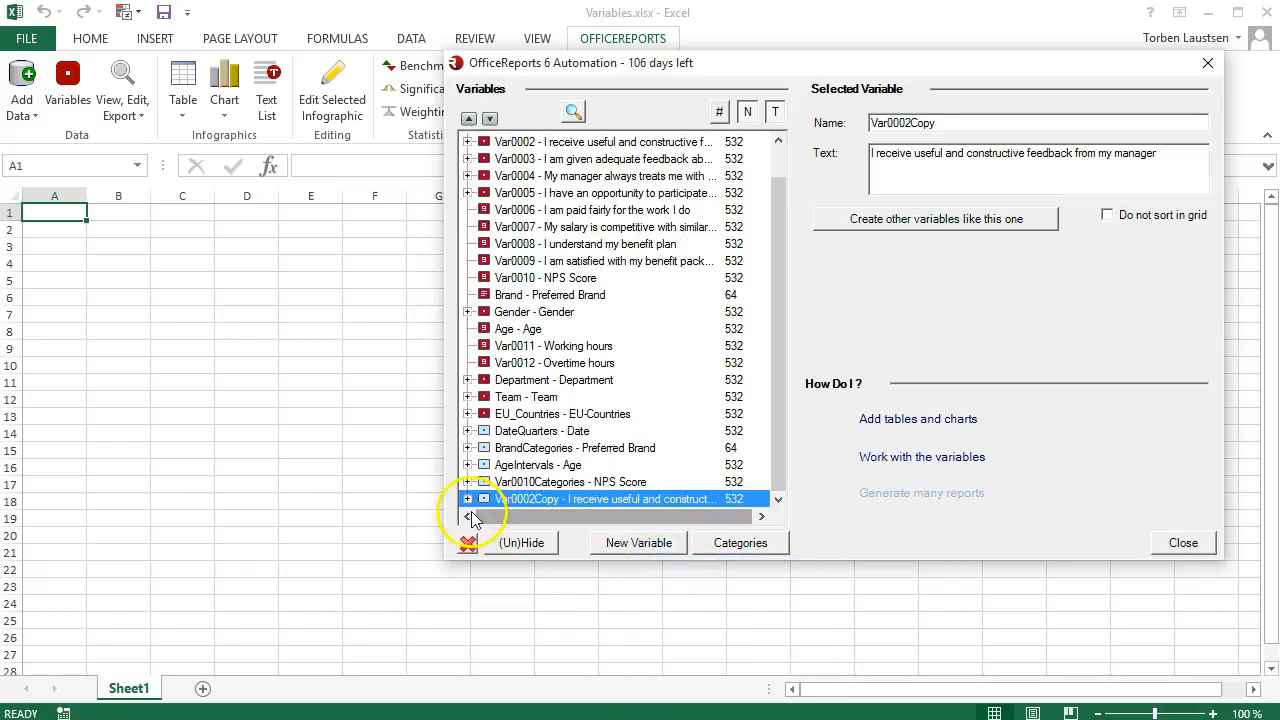
Create a NET of Strongly Agree and Agree in the Var0002 copy and set its text to TOP2.
click(467, 498)
click(727, 553)
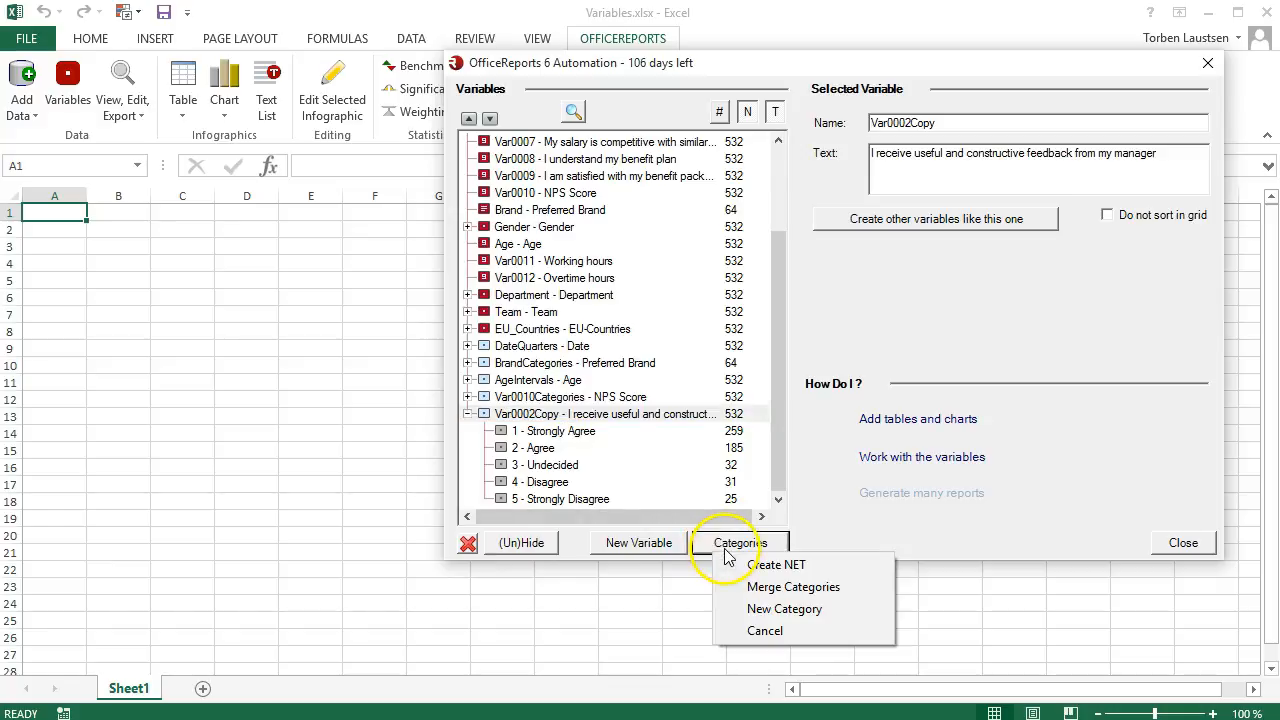
click(760, 565)
click(712, 161)
click(712, 177)
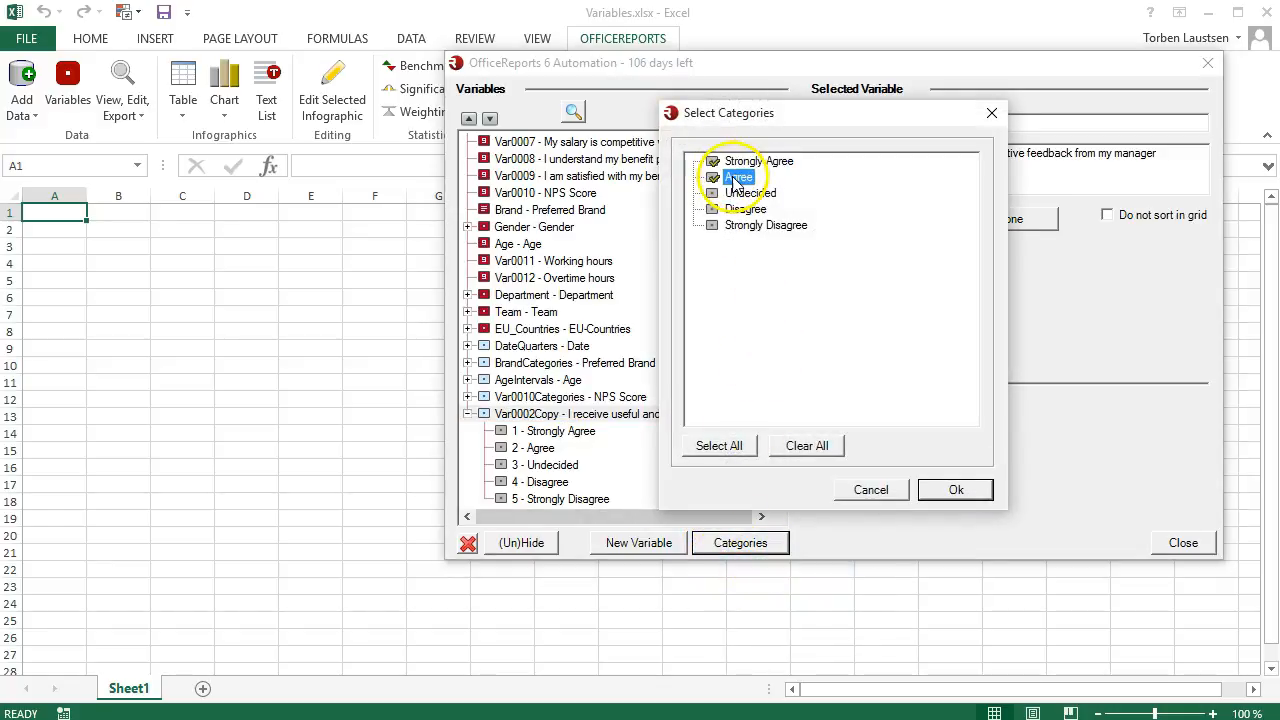
click(945, 489)
drag(970, 133, 757, 137)
text(TOP2)
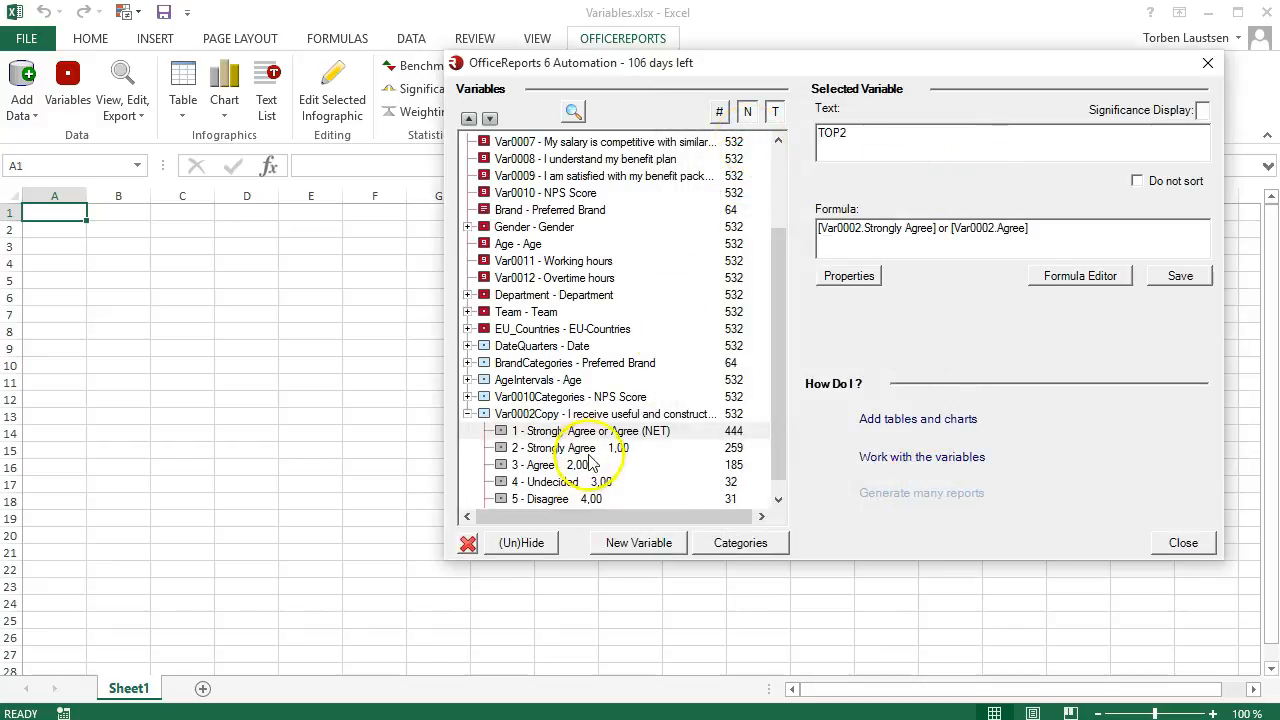
click(561, 415)
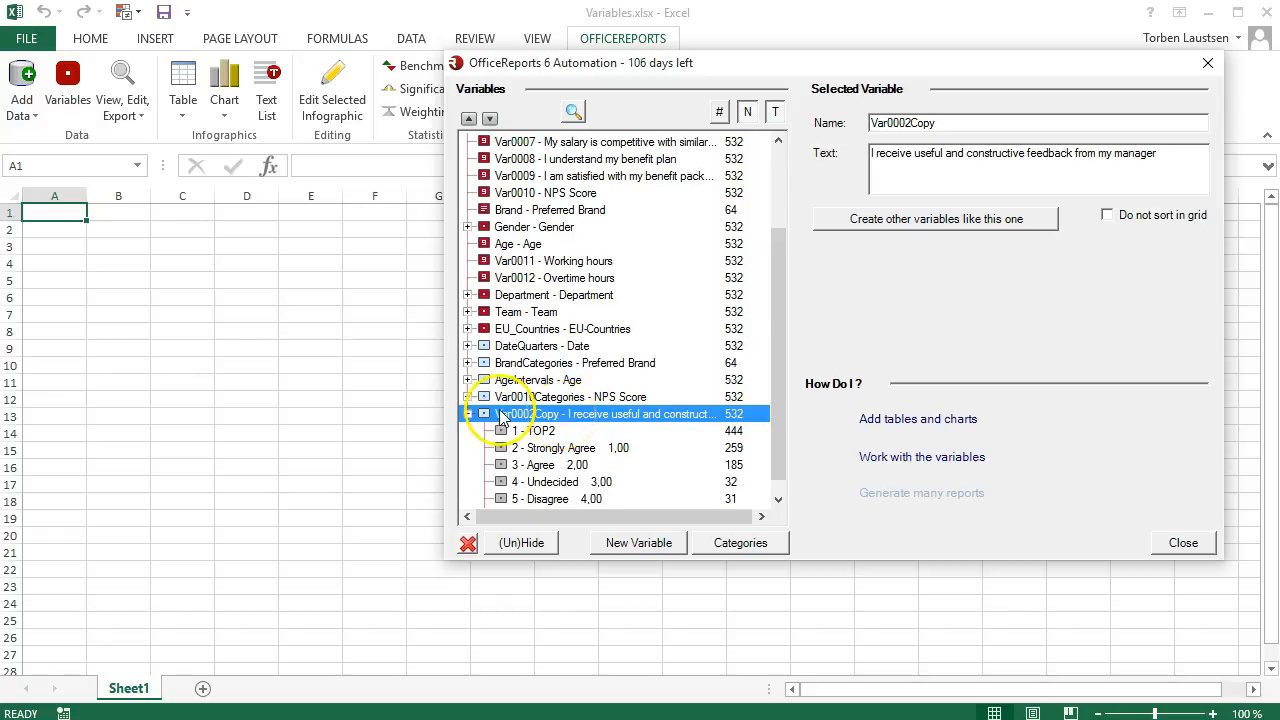
click(468, 414)
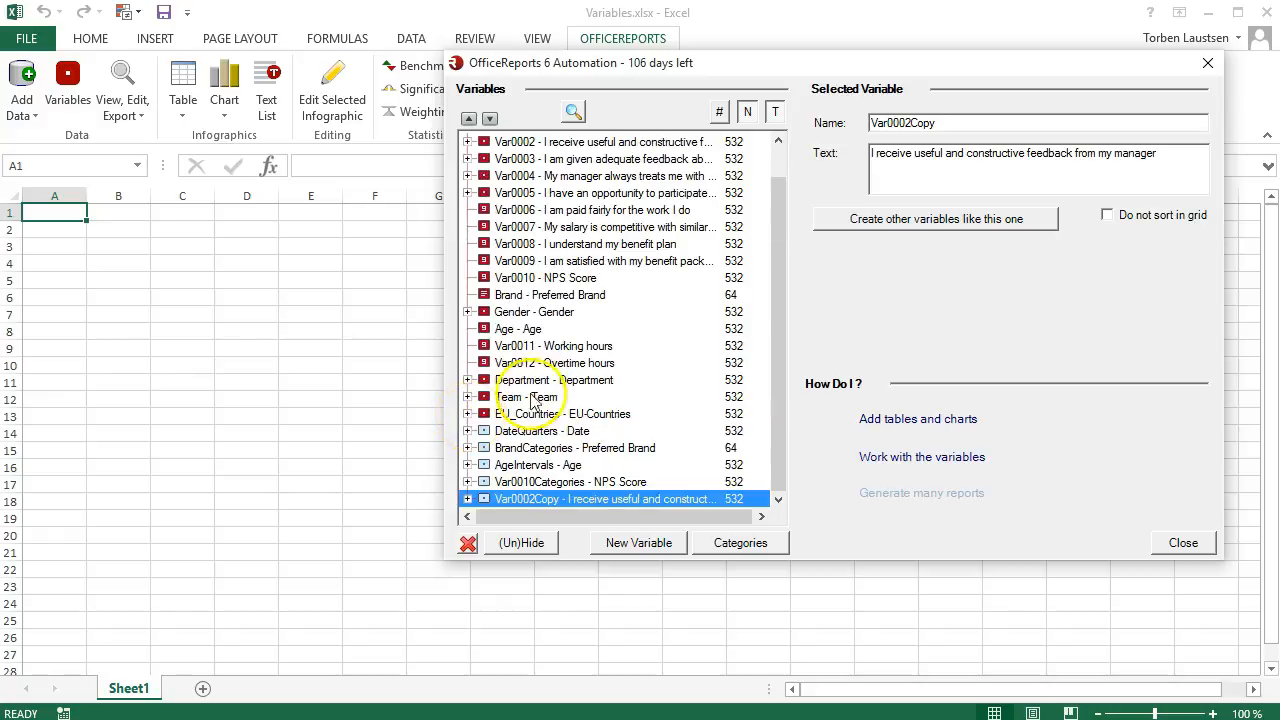
Create variables like the Var0002 copy for Var0003 through Var0009 and compare the categories of the first and last ones.
click(839, 222)
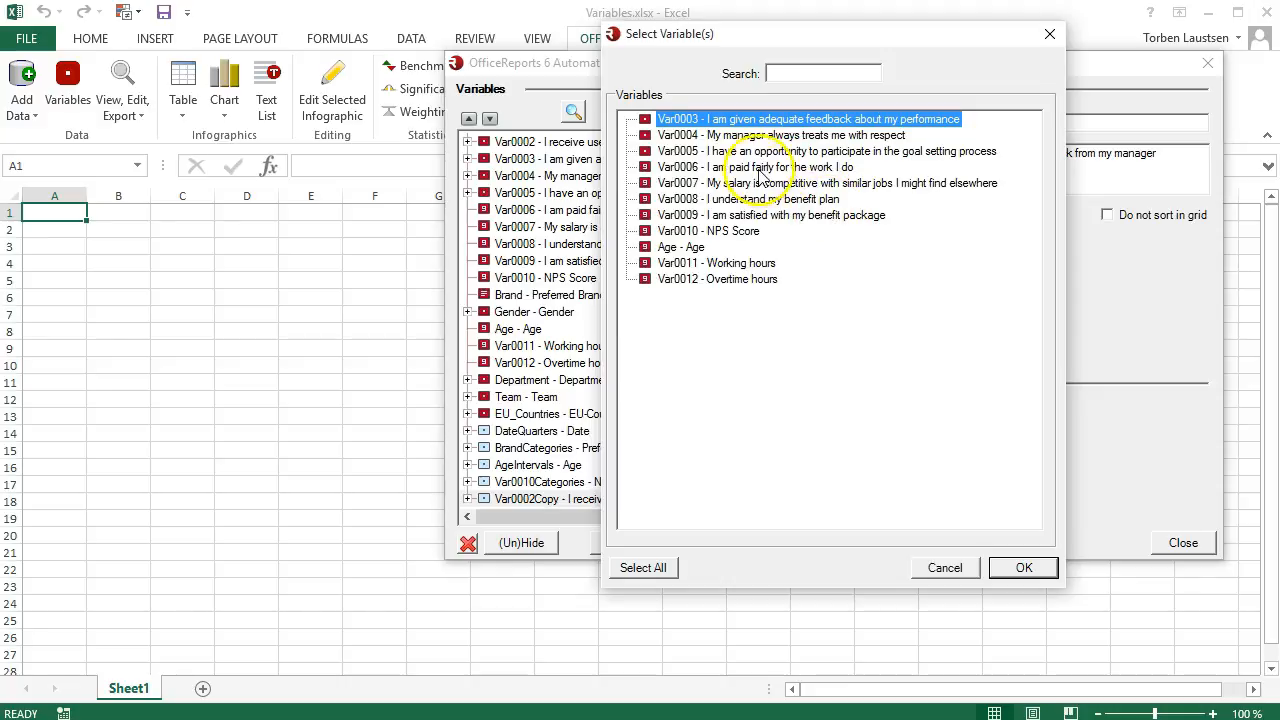
click(646, 135)
click(646, 151)
click(646, 167)
click(646, 183)
click(646, 199)
click(646, 215)
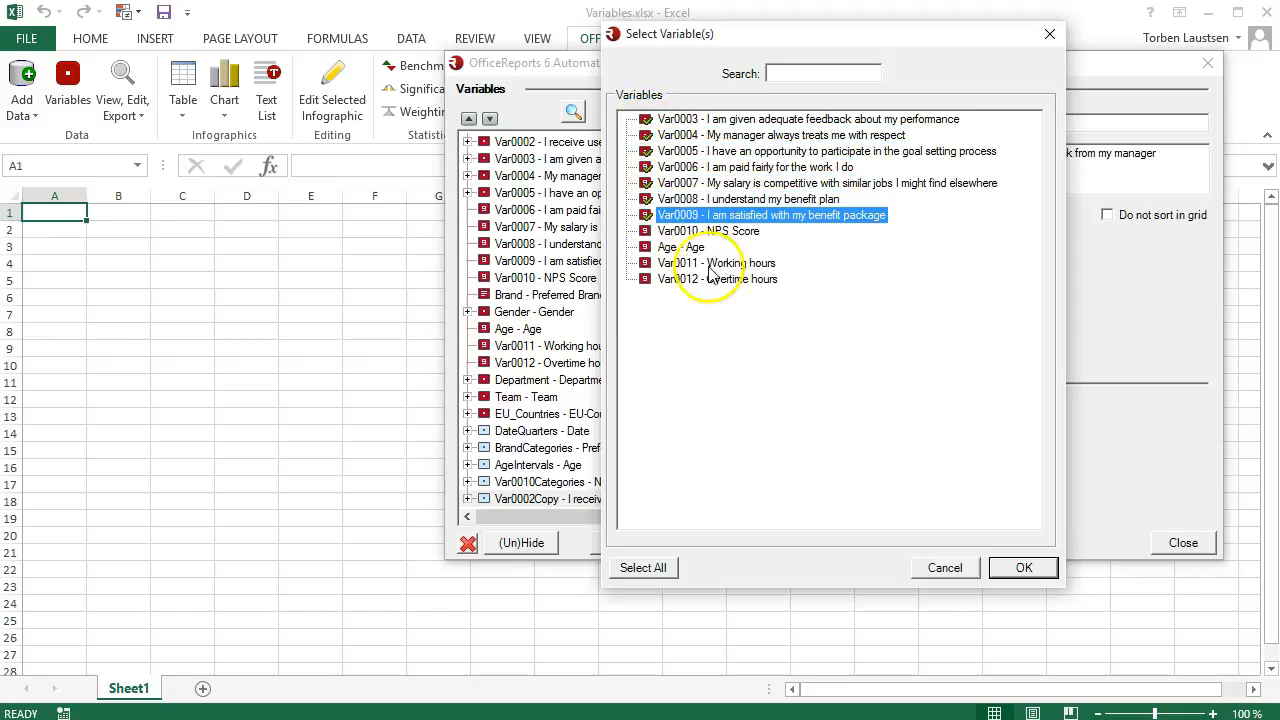
click(1022, 568)
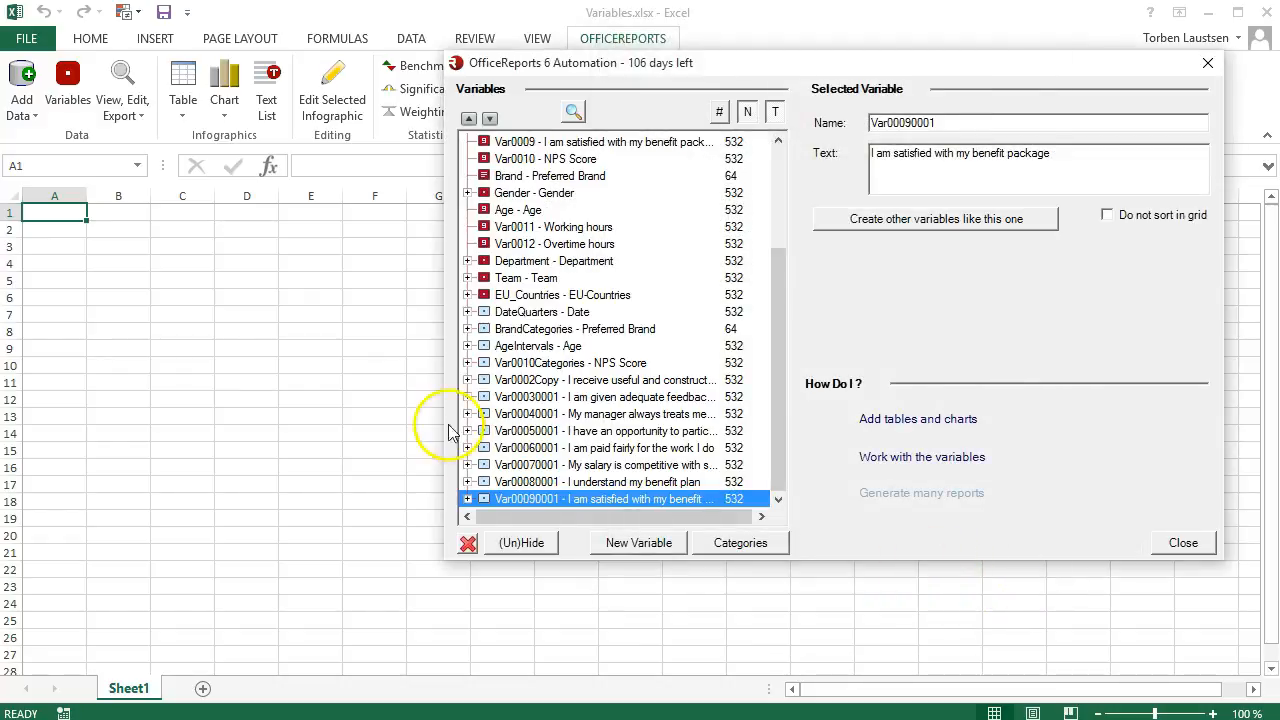
click(467, 381)
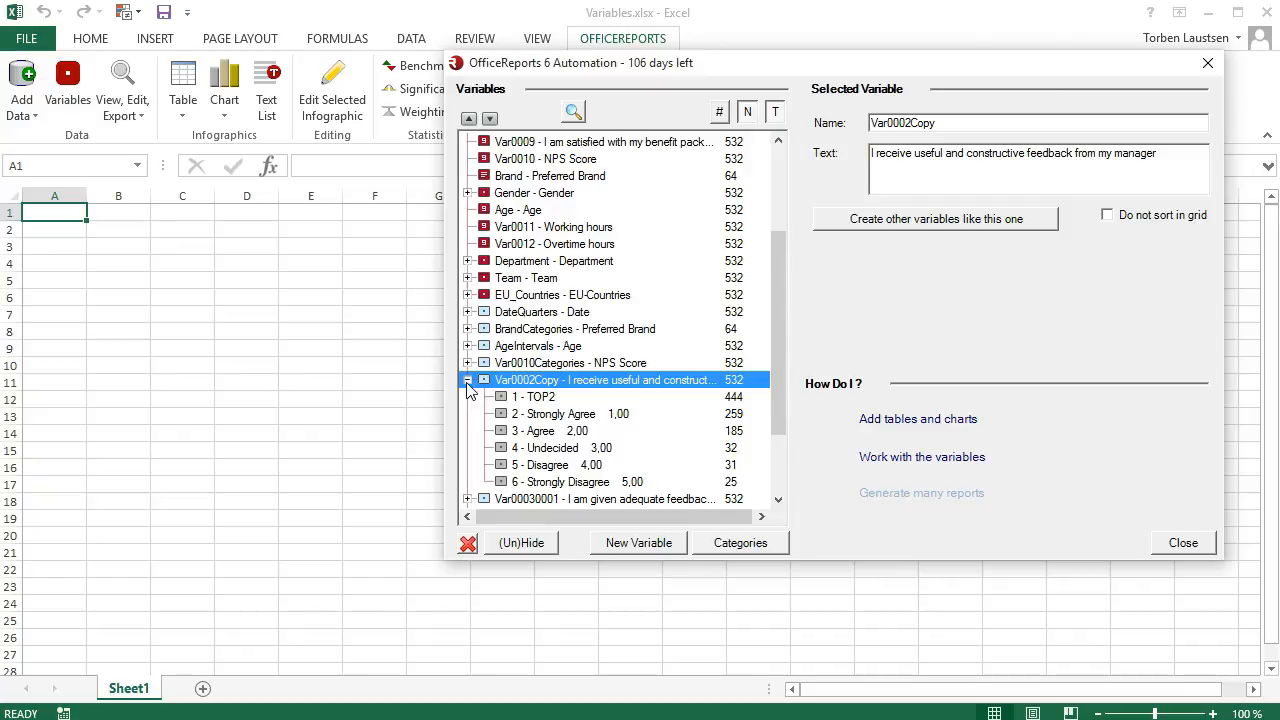
click(467, 382)
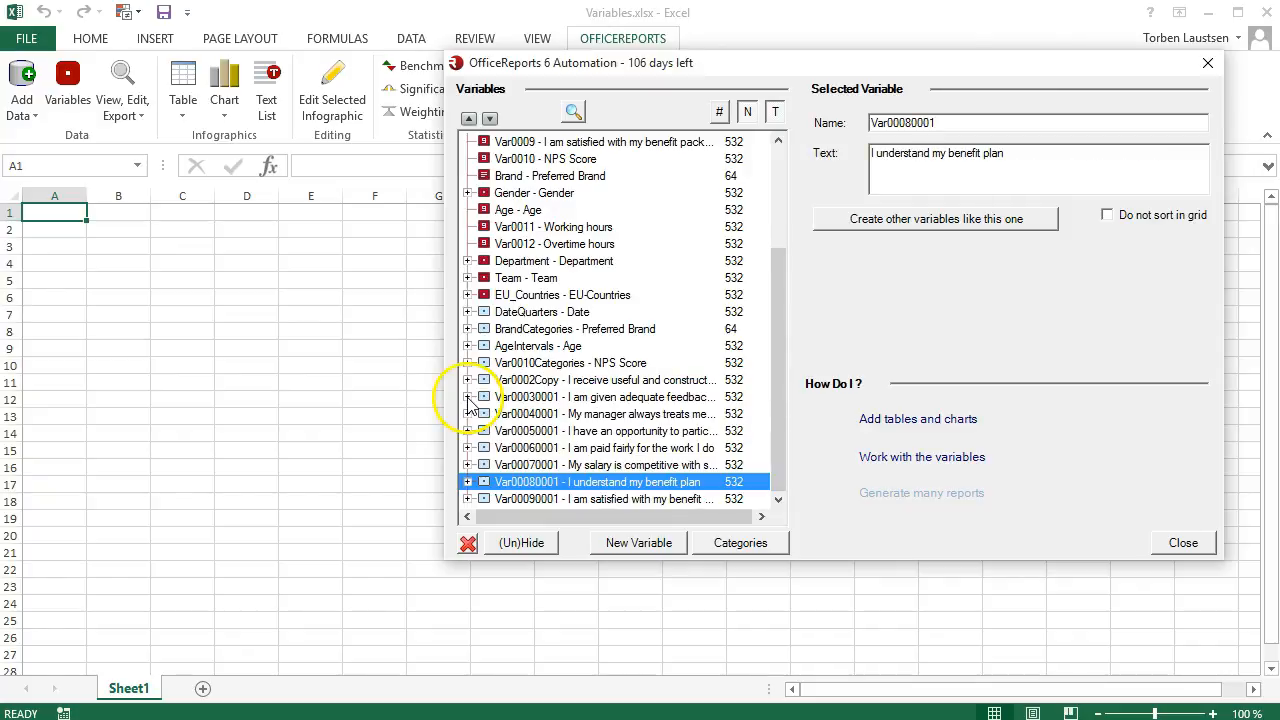
click(467, 499)
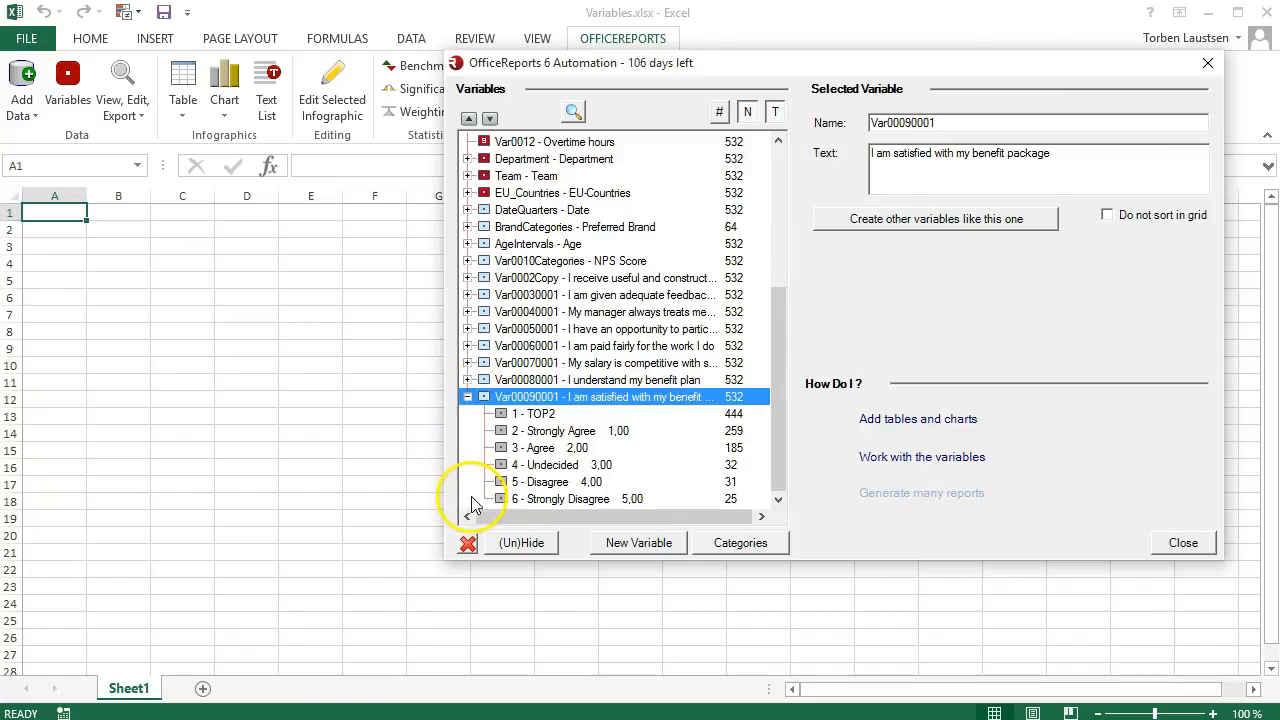
click(467, 397)
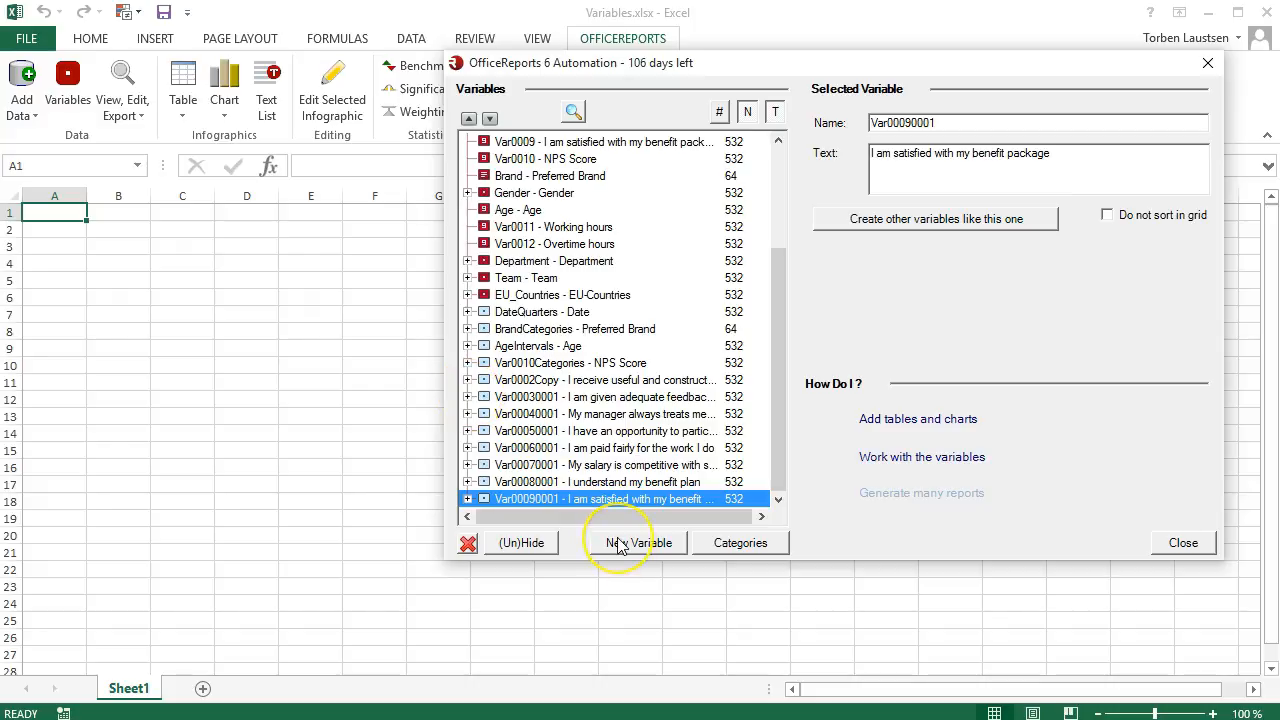
Merge the Gender and AgeIntervals variables, in that order, into a new variable and expand its categories.
click(618, 543)
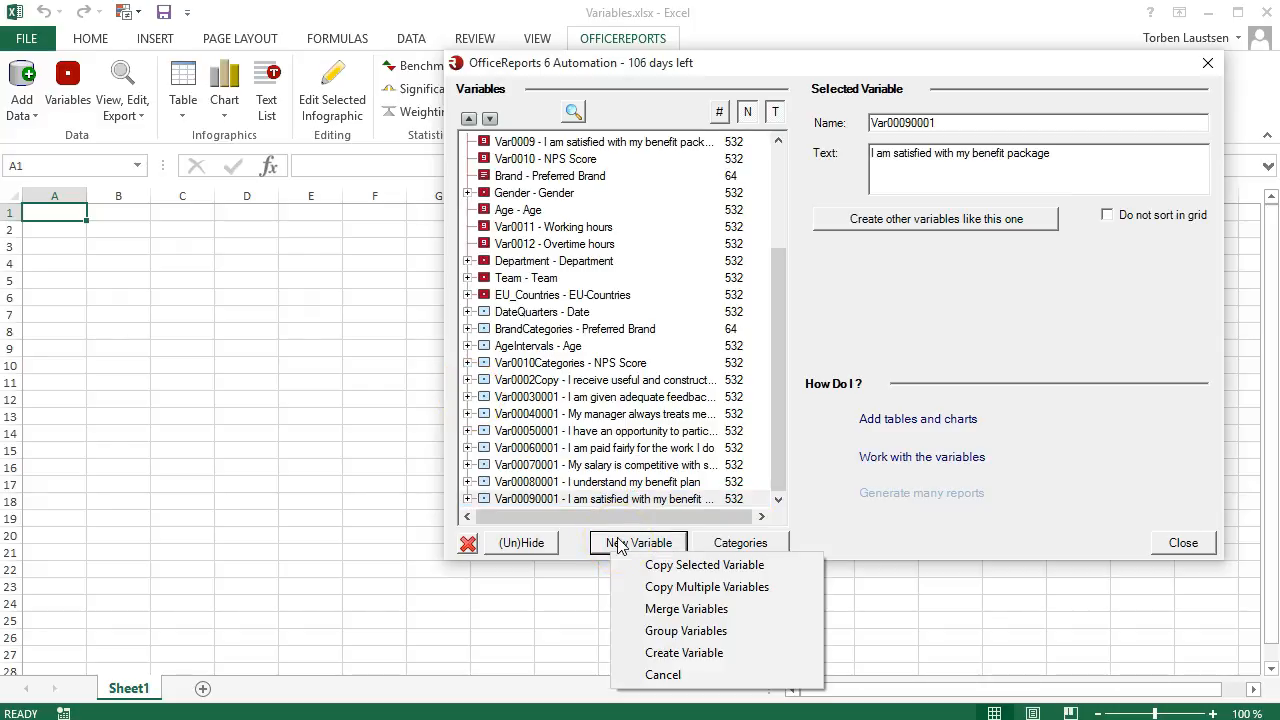
click(642, 611)
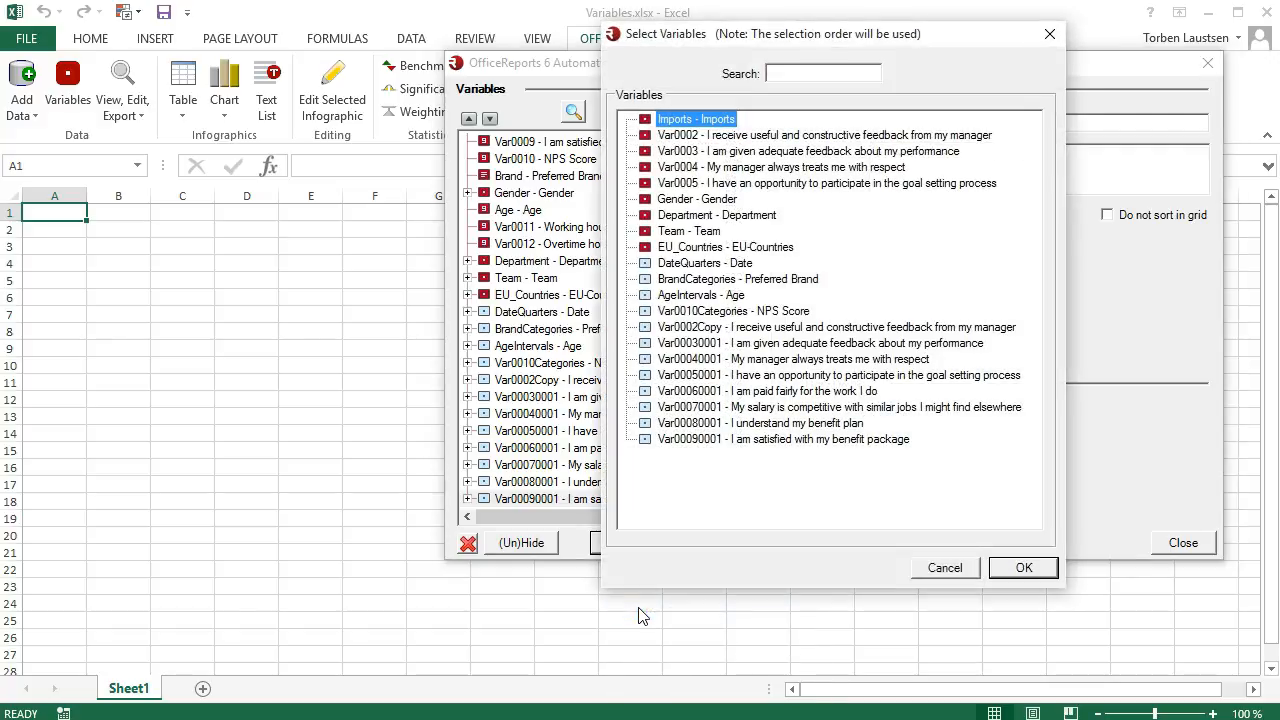
click(651, 201)
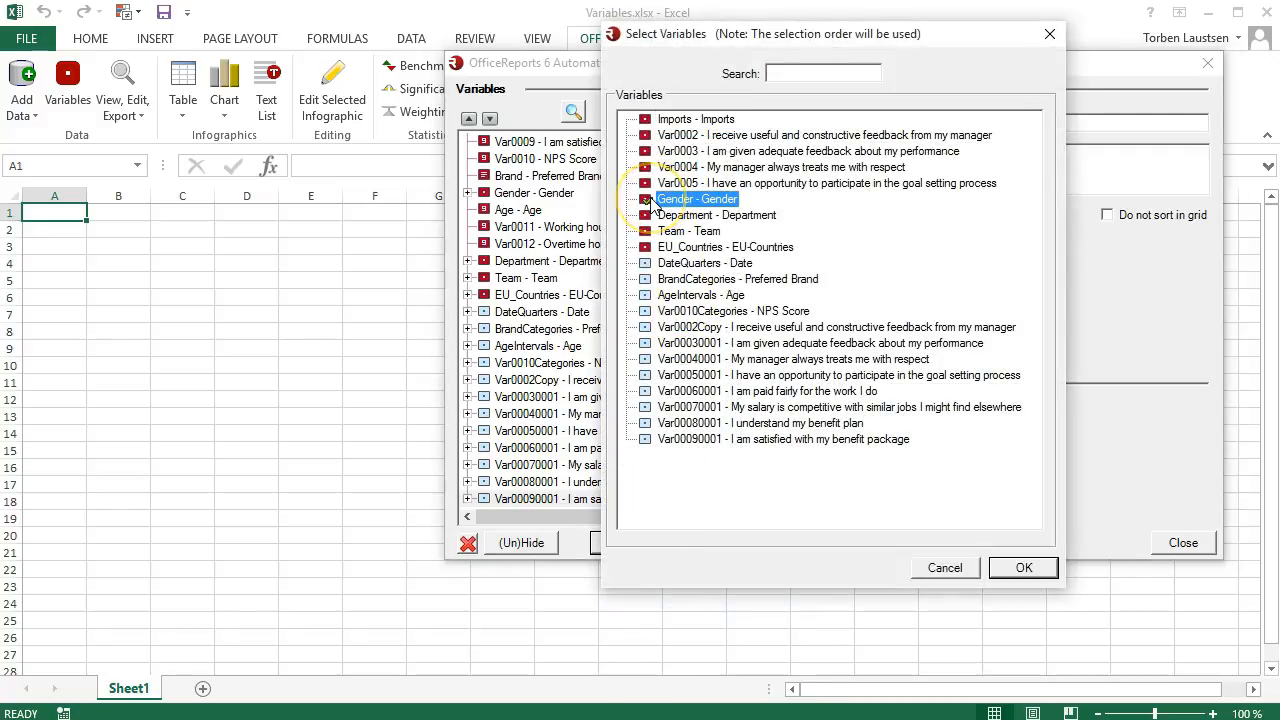
click(646, 296)
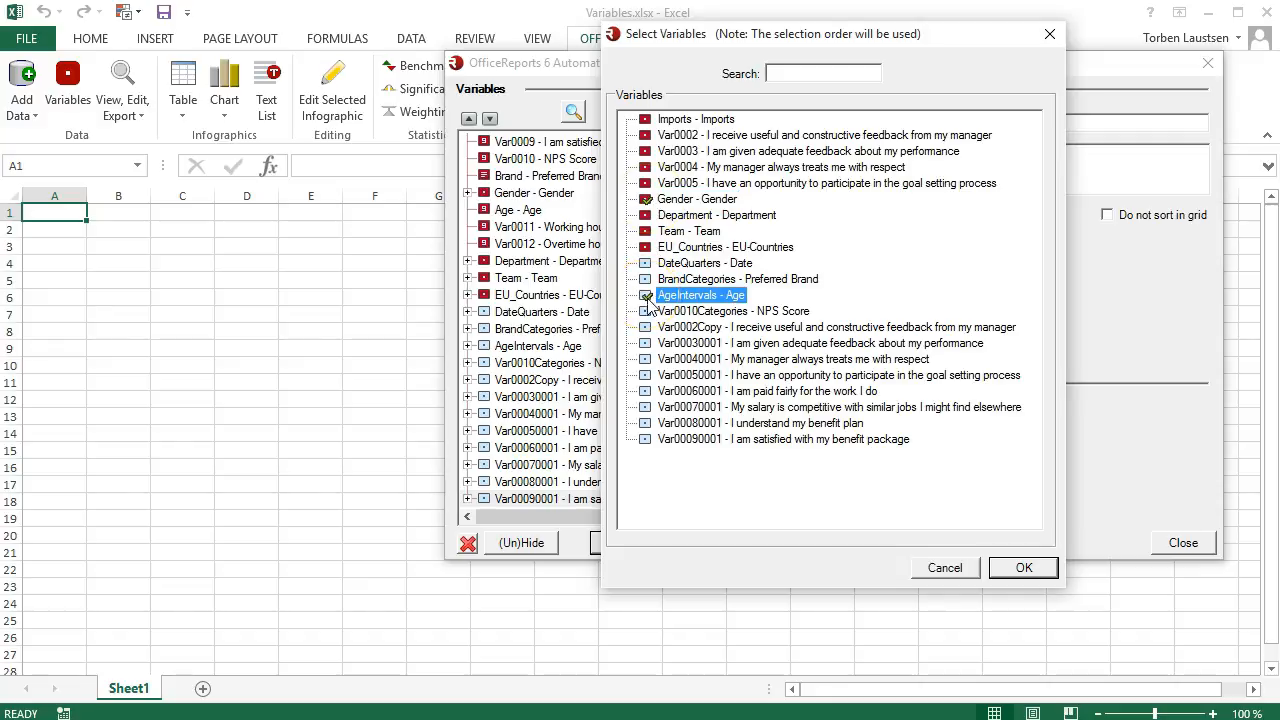
click(1020, 567)
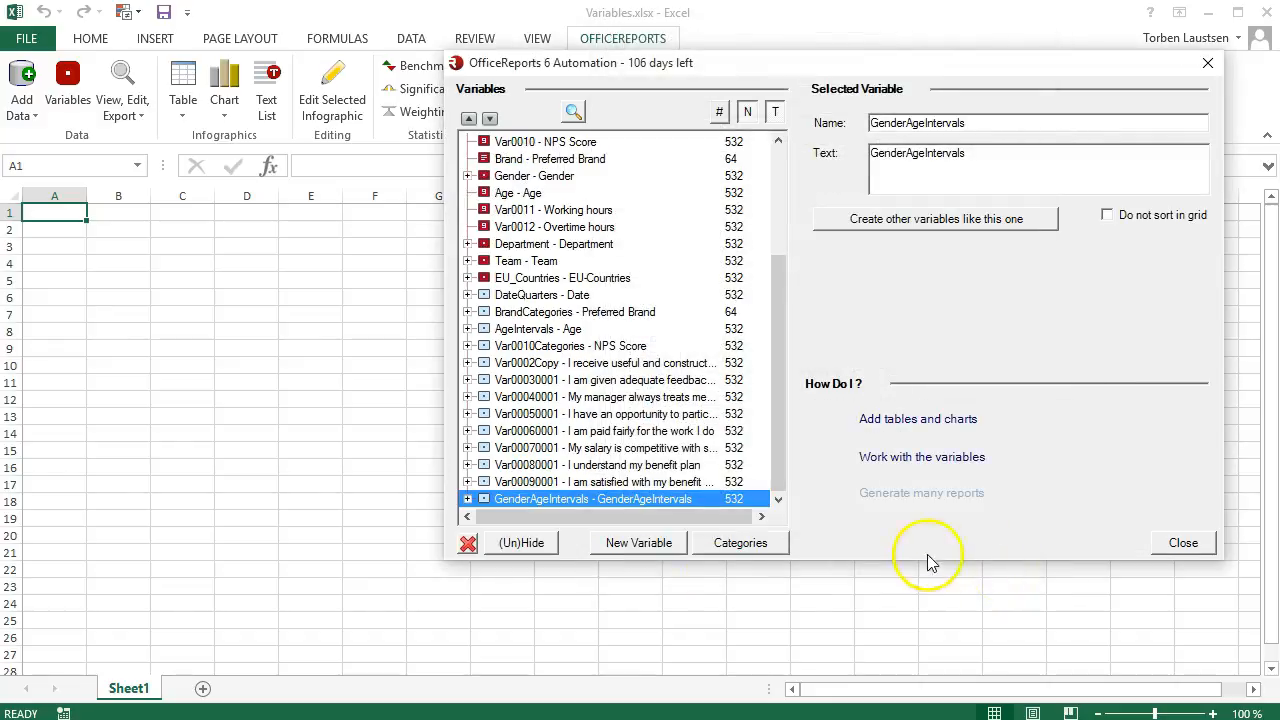
click(467, 498)
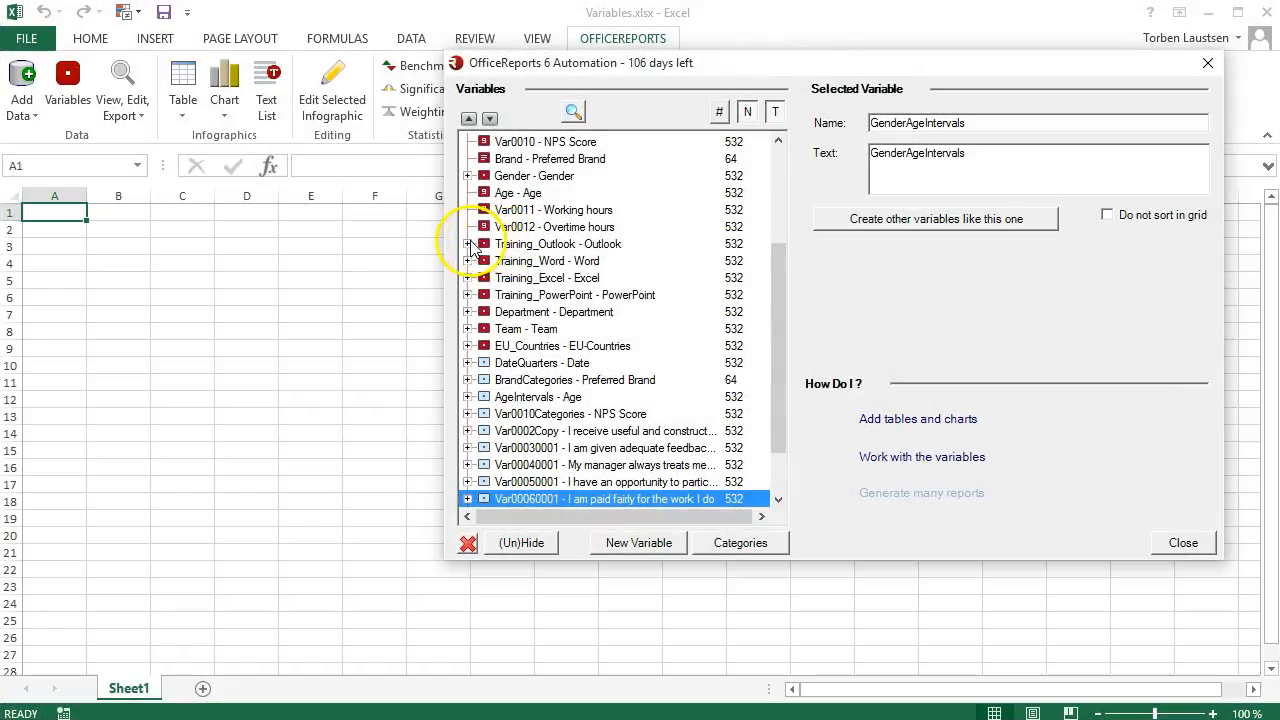
Check the categories of the Outlook, Word, Excel and PowerPoint training variables and group the four into a new variable, excluding categories with value '0'.
click(468, 244)
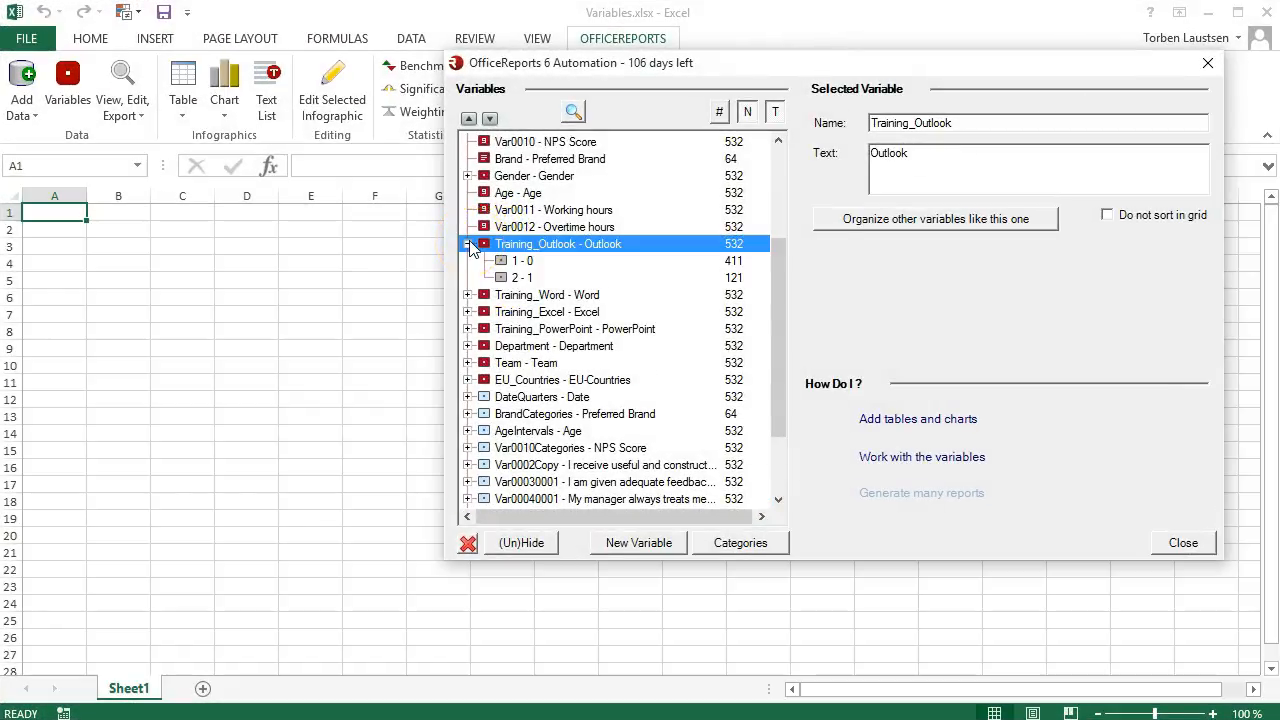
click(468, 295)
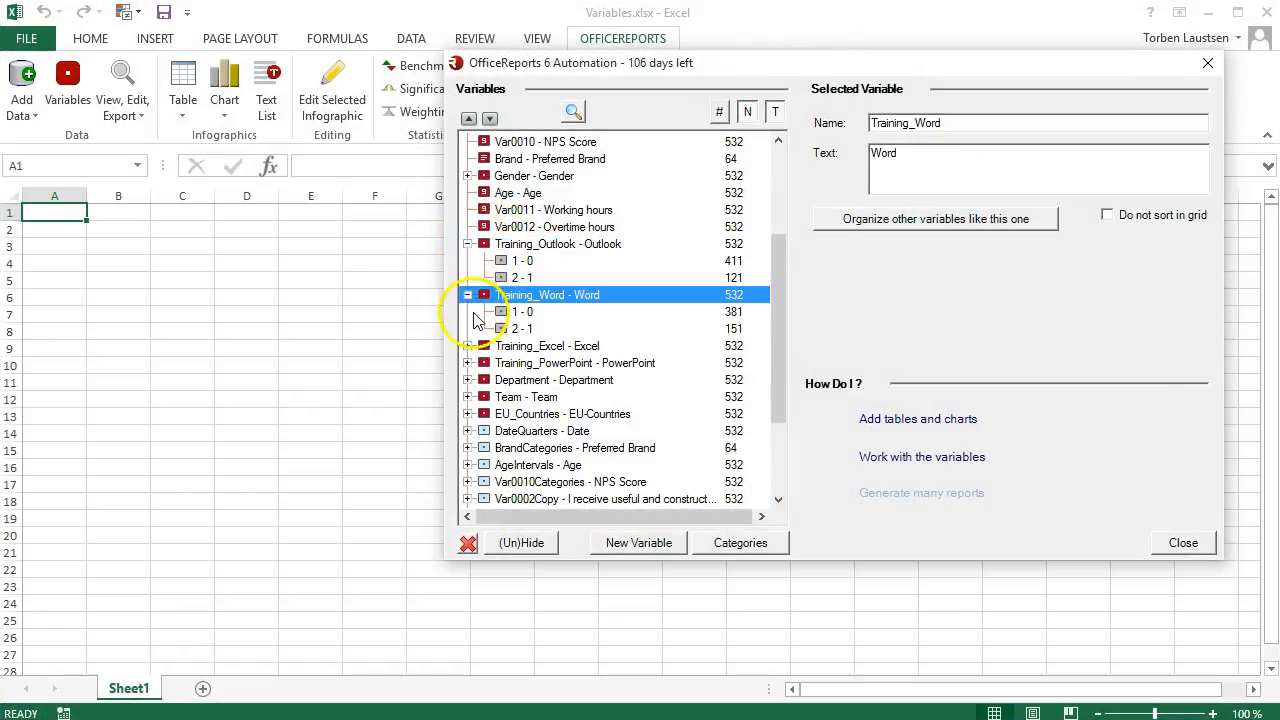
click(468, 346)
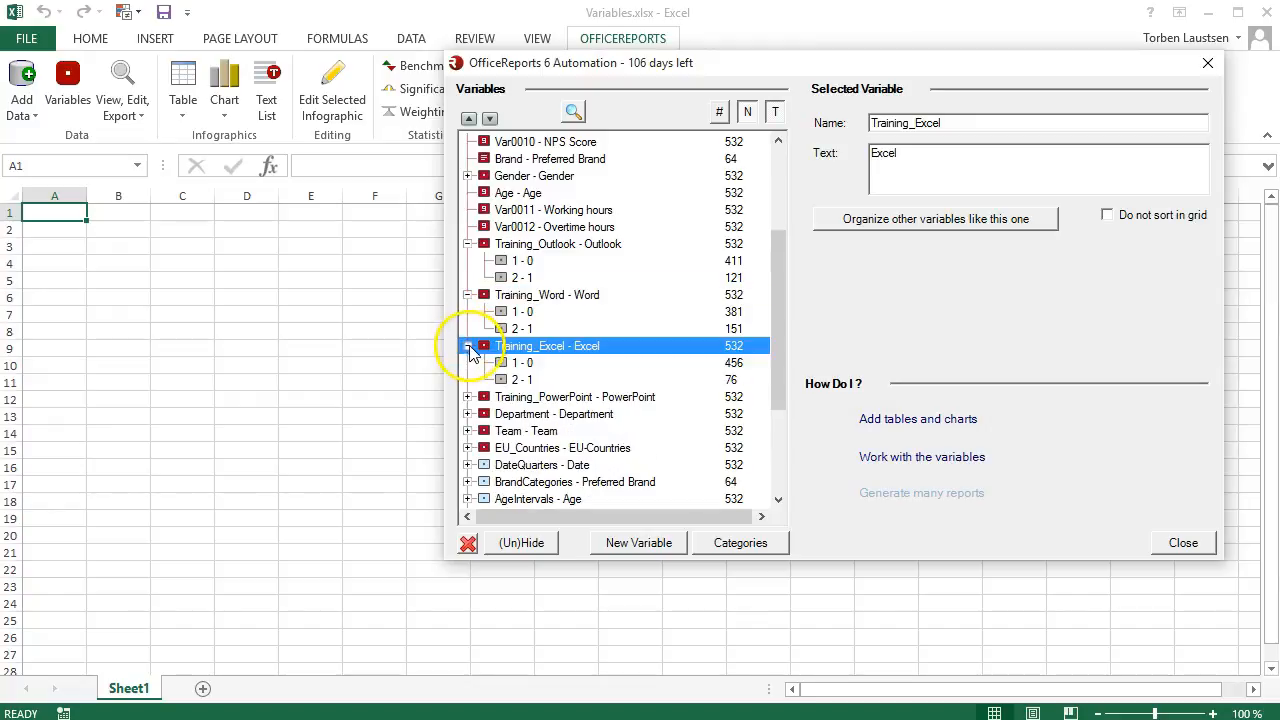
click(468, 397)
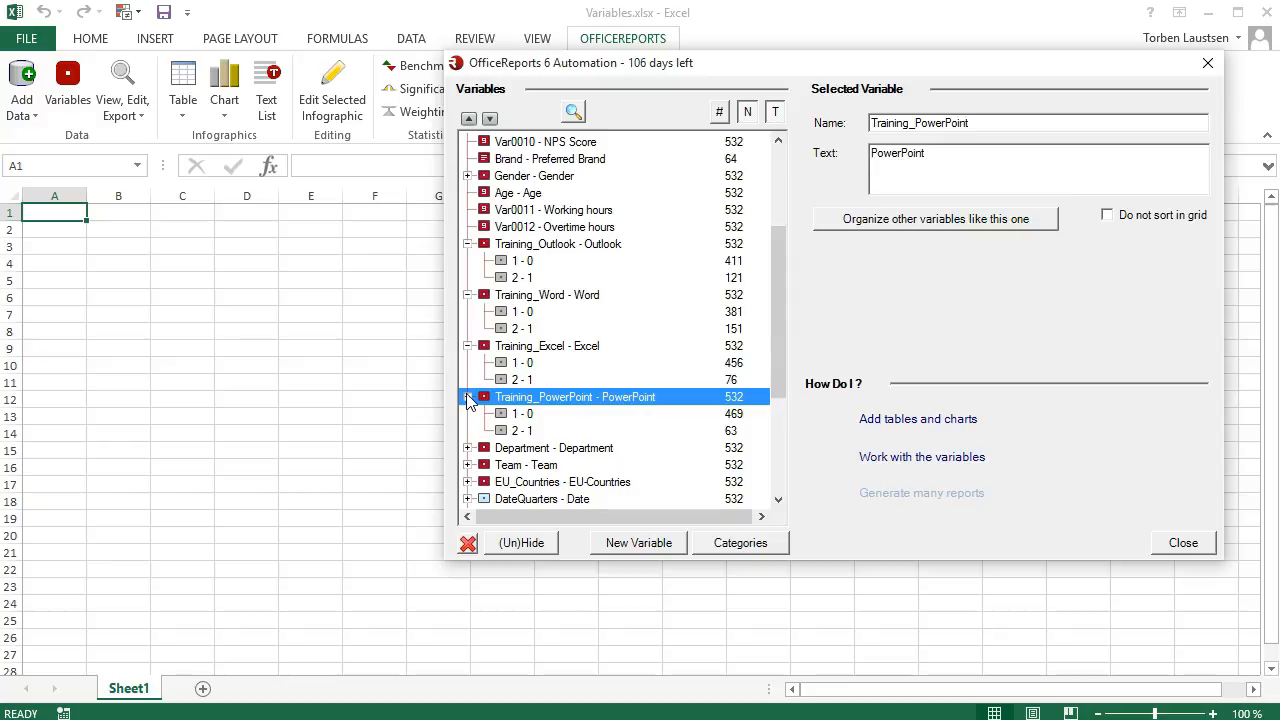
click(609, 543)
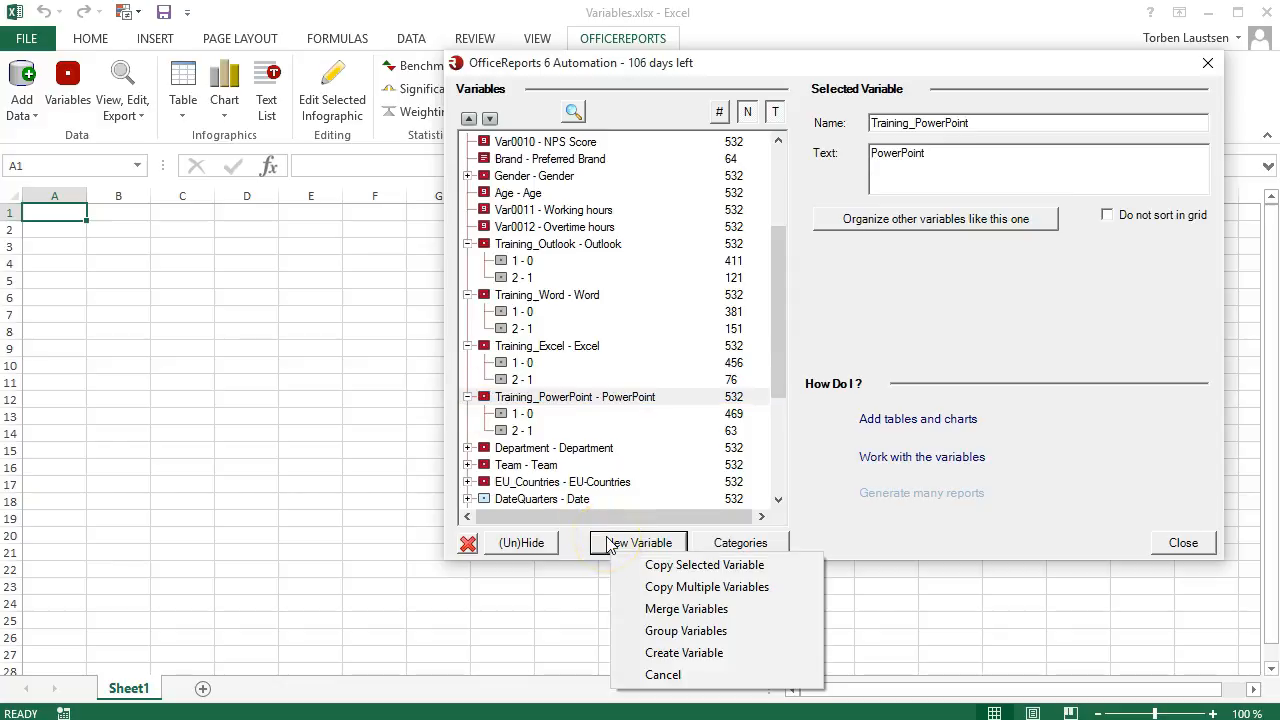
click(640, 631)
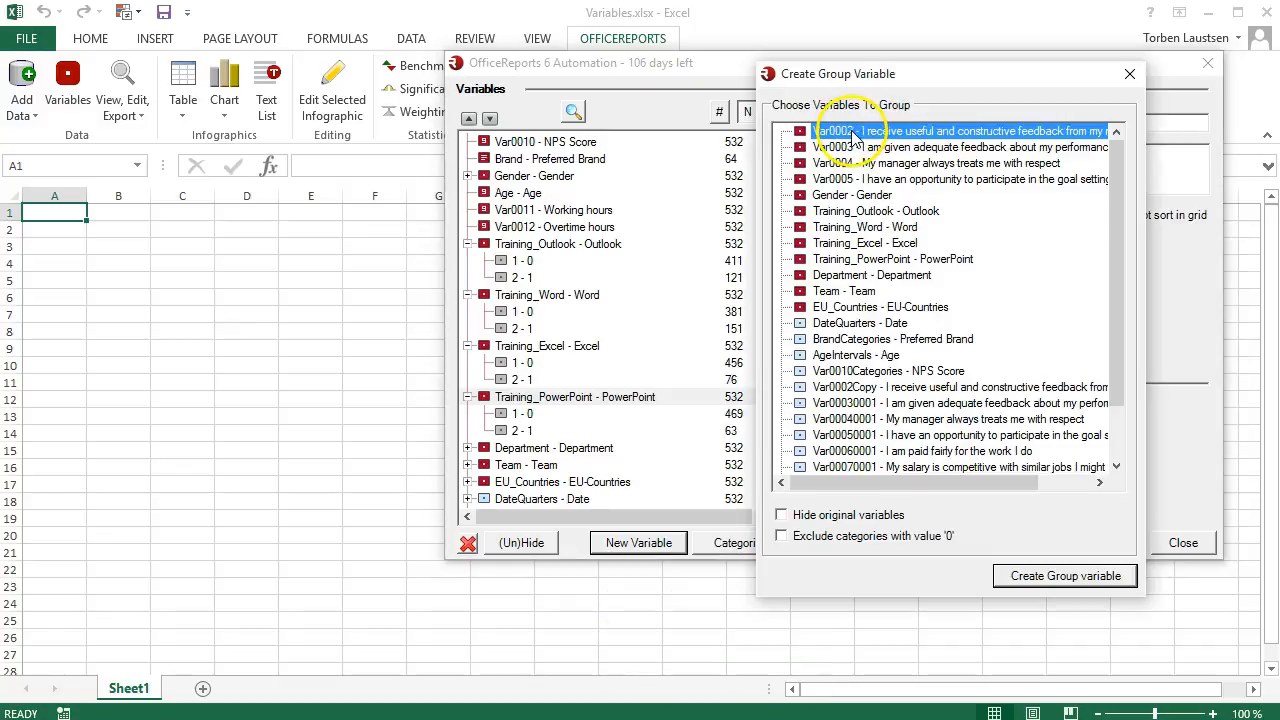
click(801, 211)
click(801, 227)
click(801, 243)
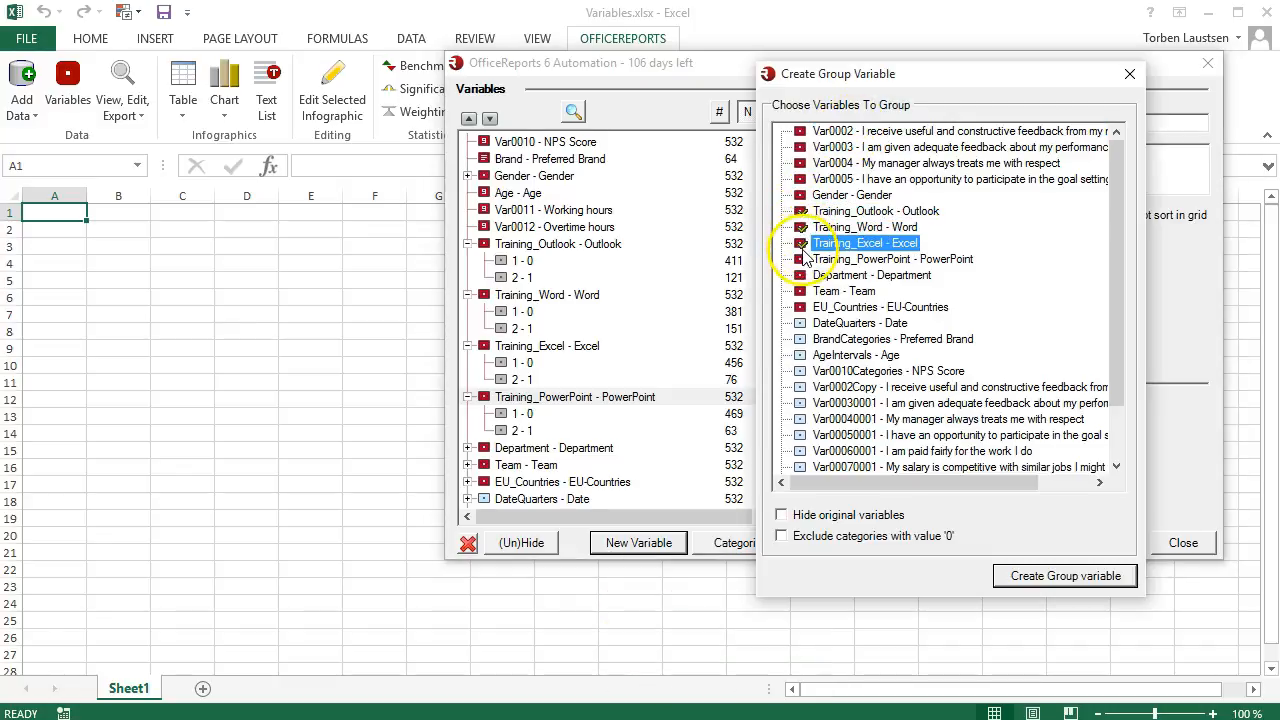
click(802, 260)
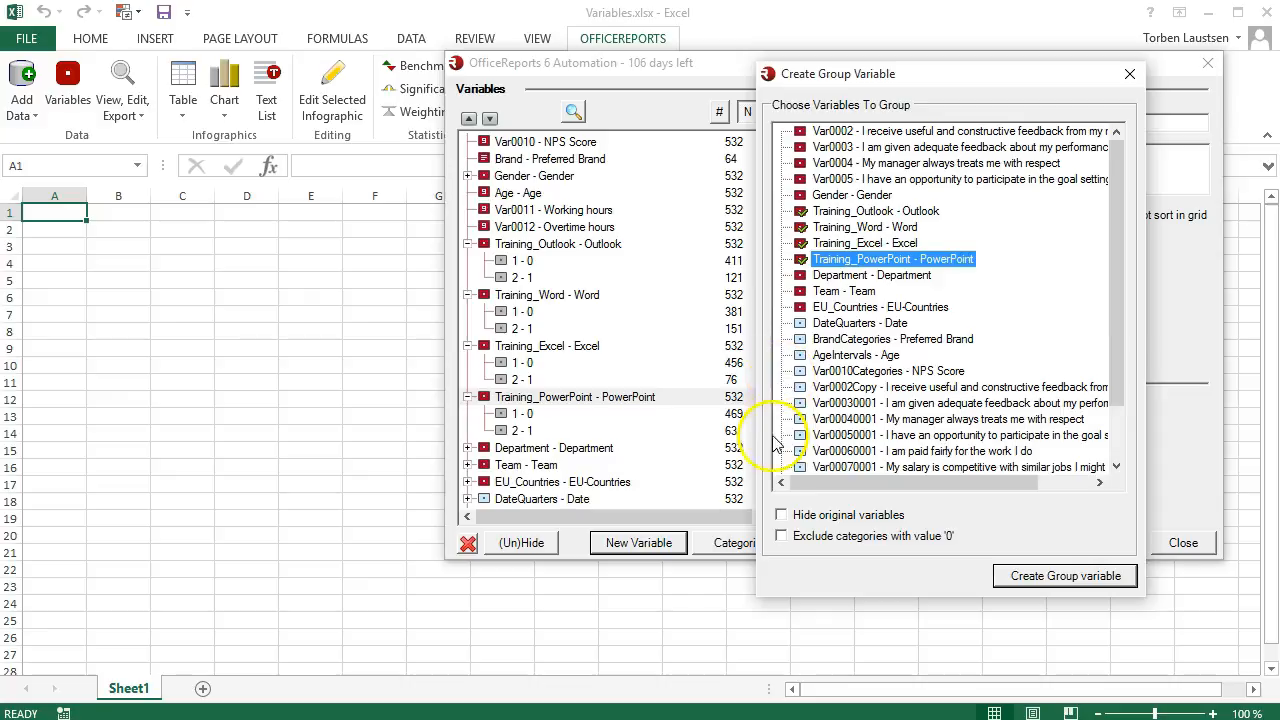
click(782, 537)
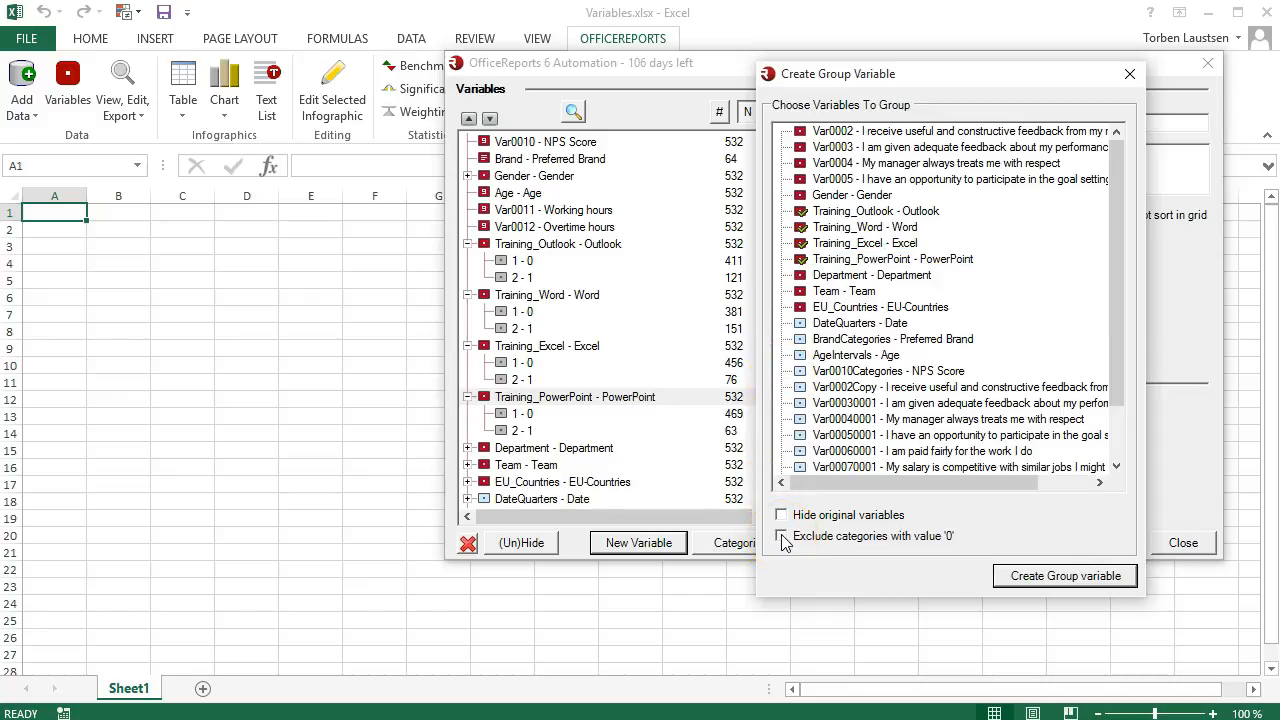
click(1008, 578)
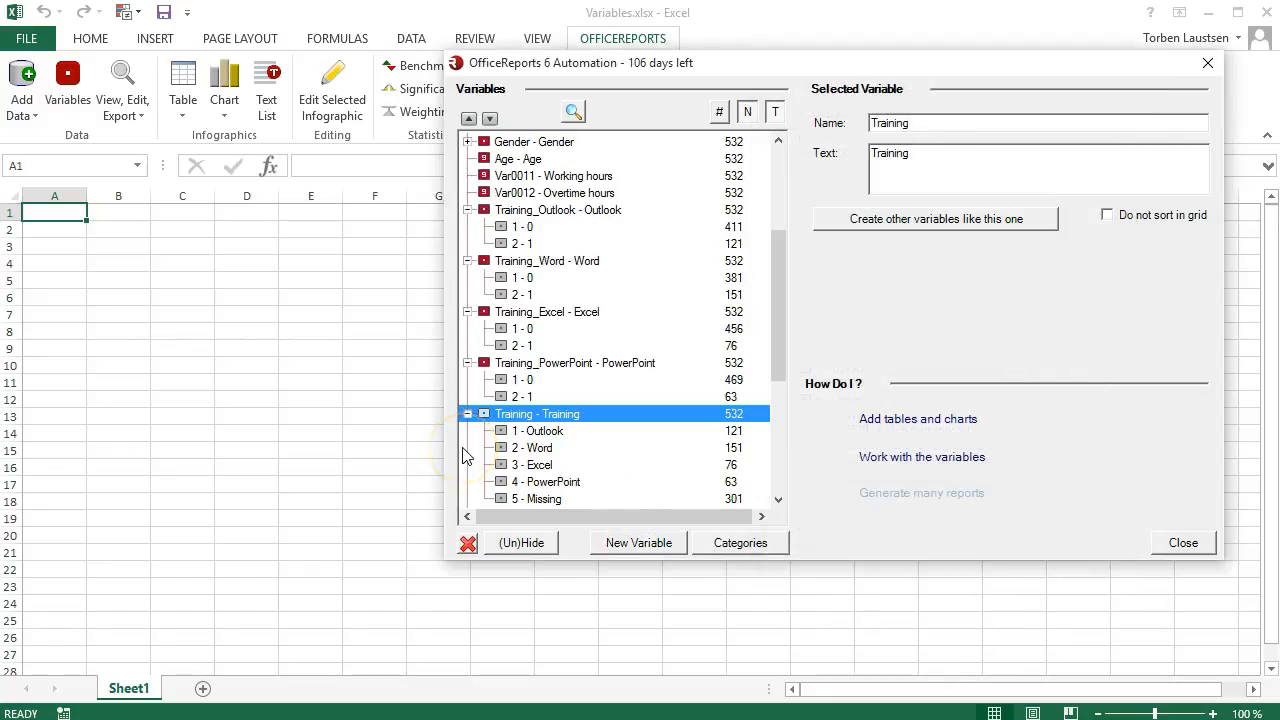
click(544, 500)
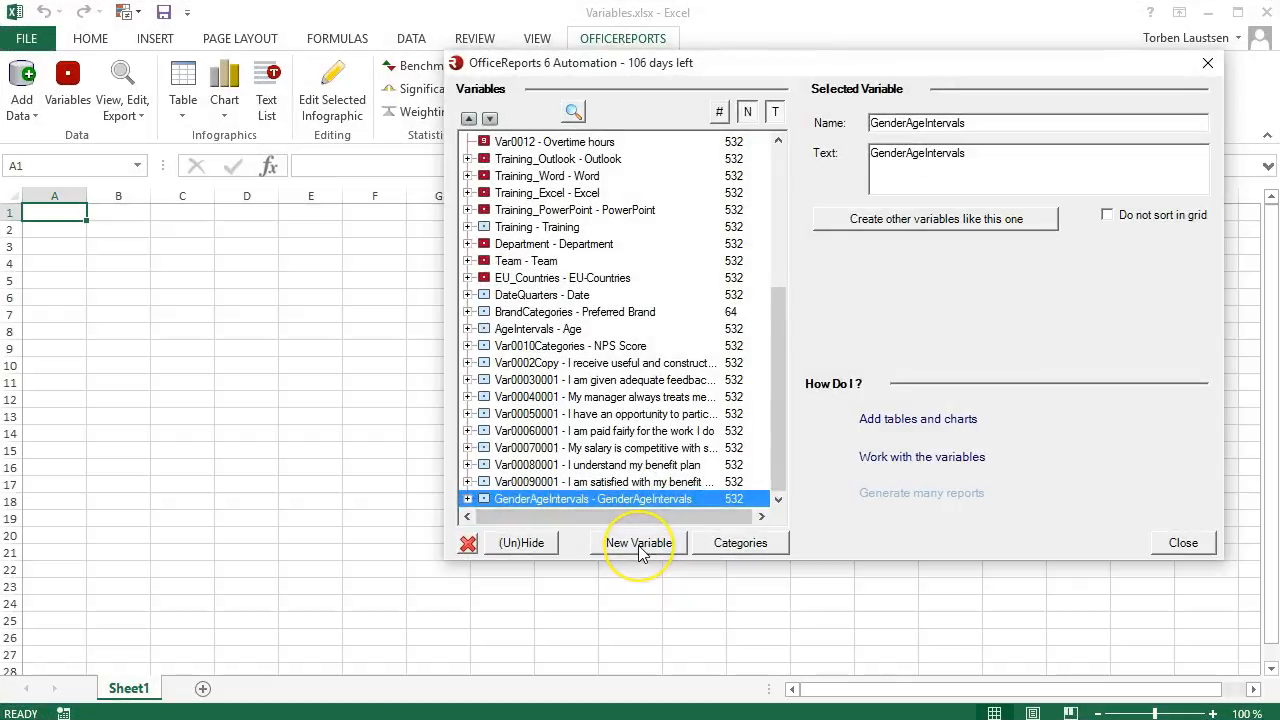
Create a categorical variable with the name and text New, and add a category named New1 to it.
click(638, 543)
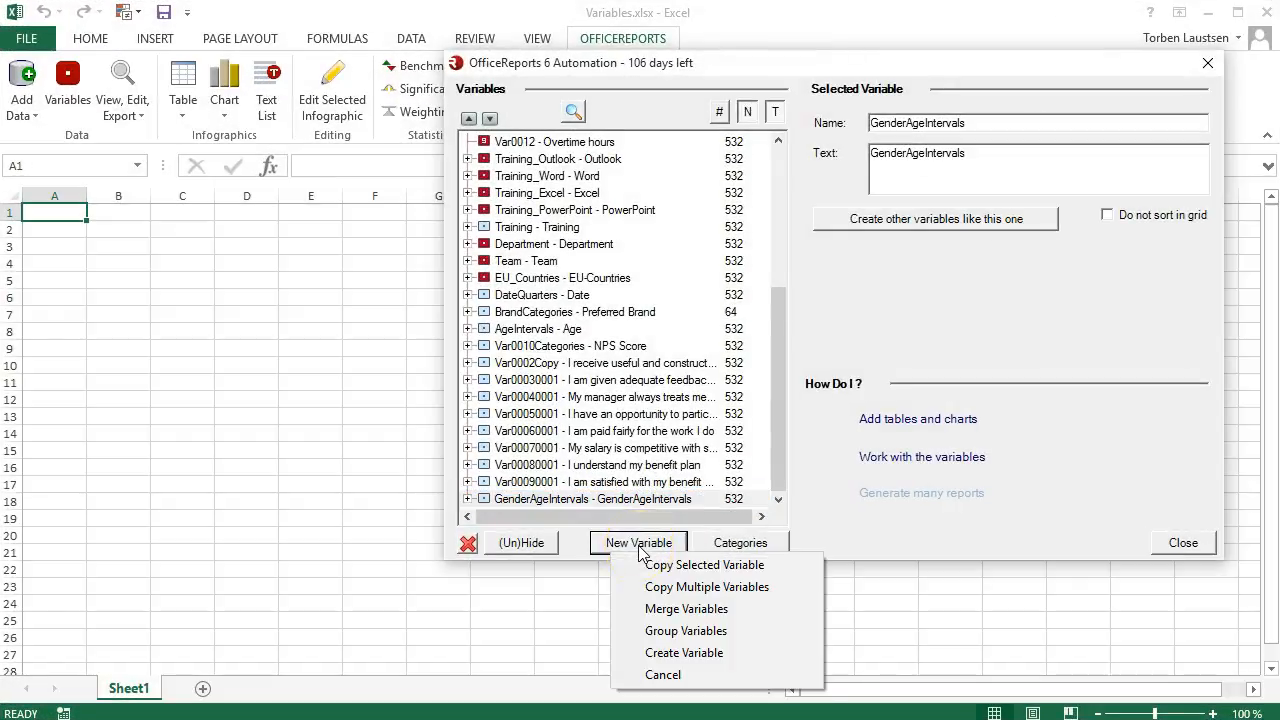
click(660, 655)
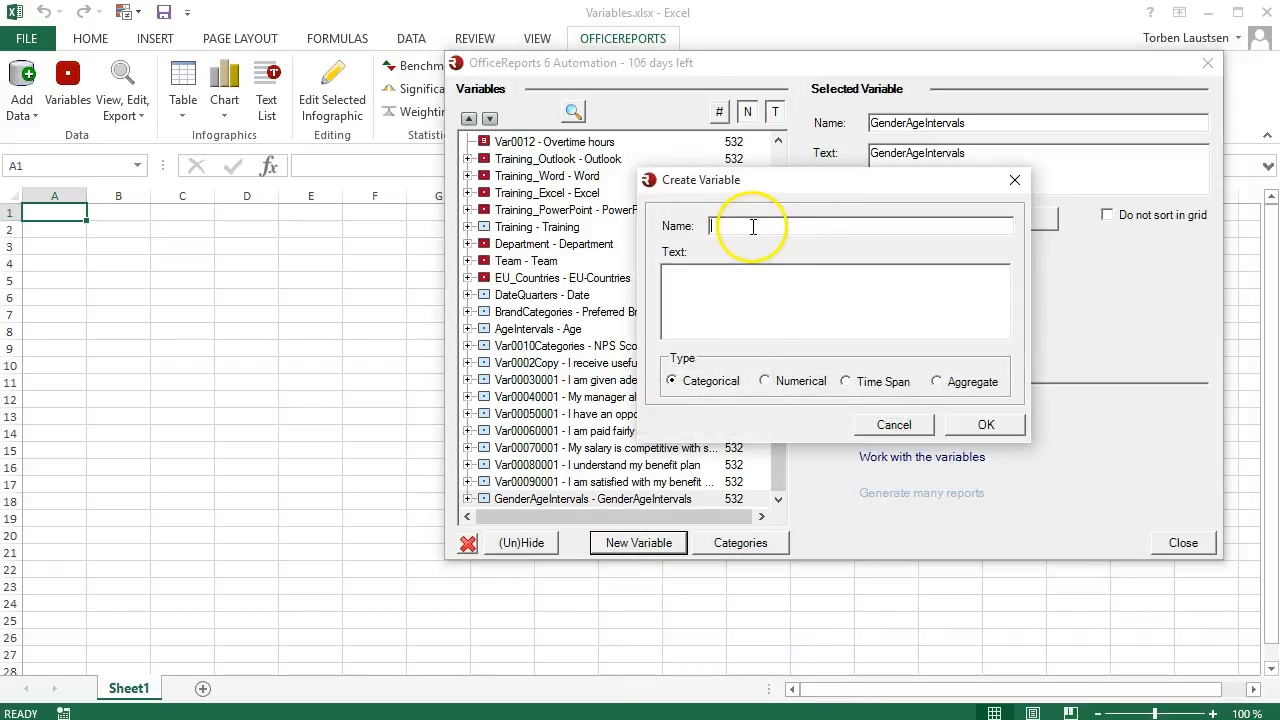
key(Tab)
text(New)
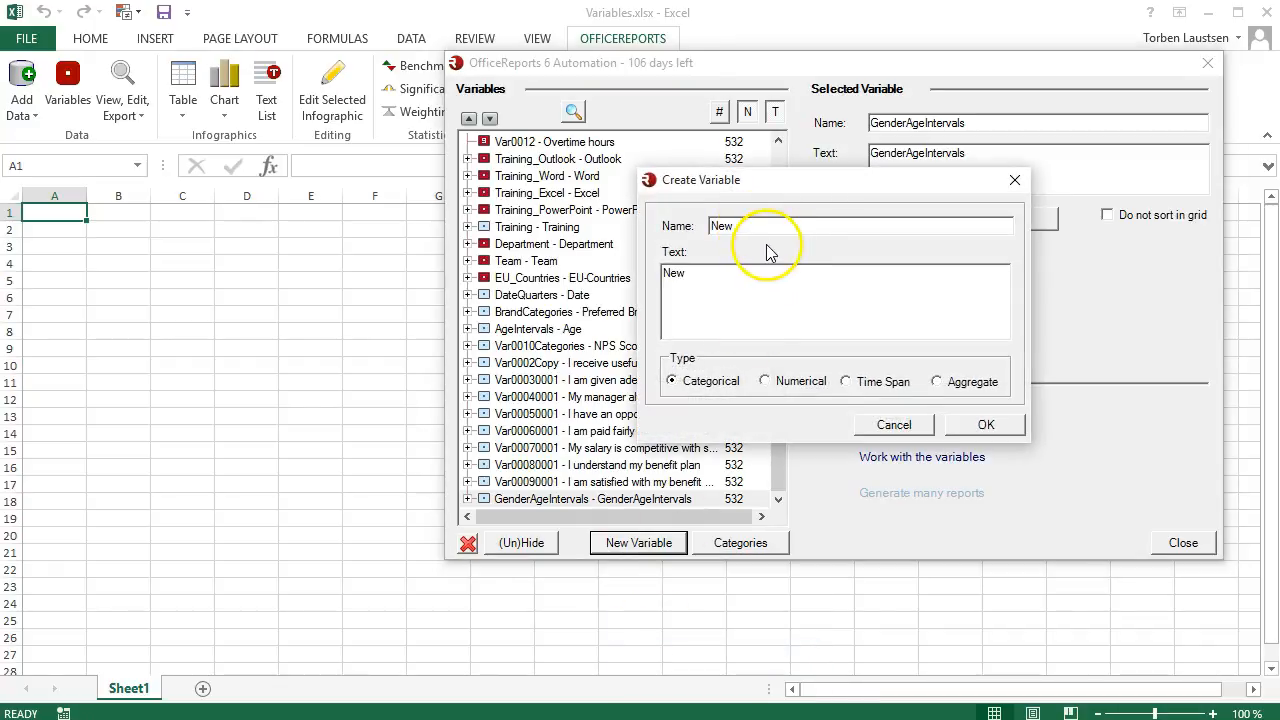
click(985, 426)
click(752, 553)
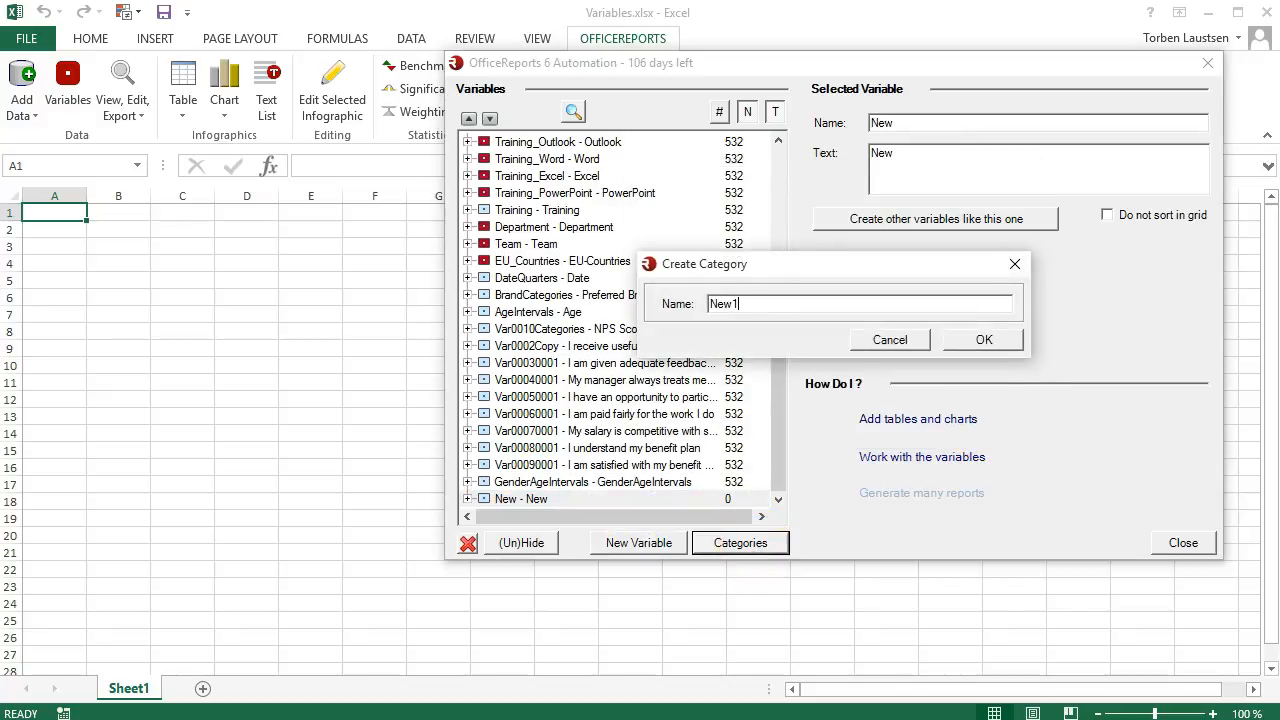
click(955, 345)
Start the New1 category's formula with the bracketed condition ( [Var0003.Strongly Disagree] or [Var0005.Agree] ).
click(1080, 277)
click(189, 132)
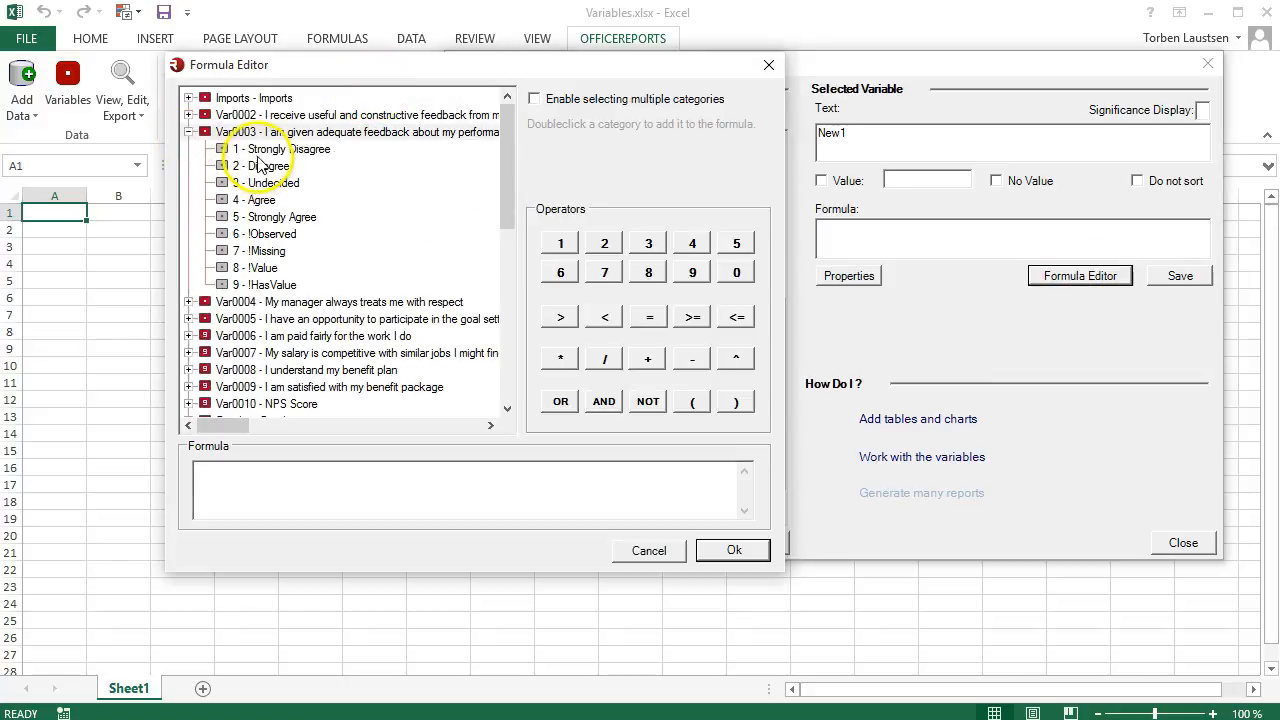
double_click(260, 150)
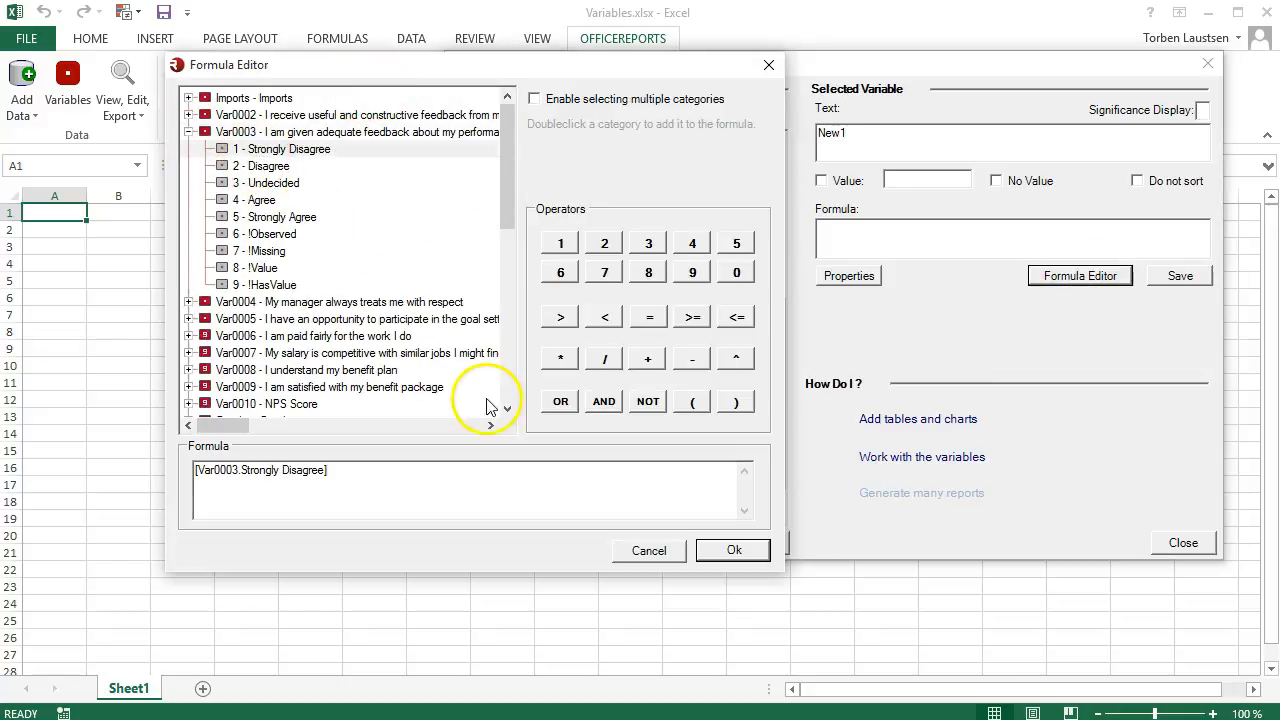
click(561, 402)
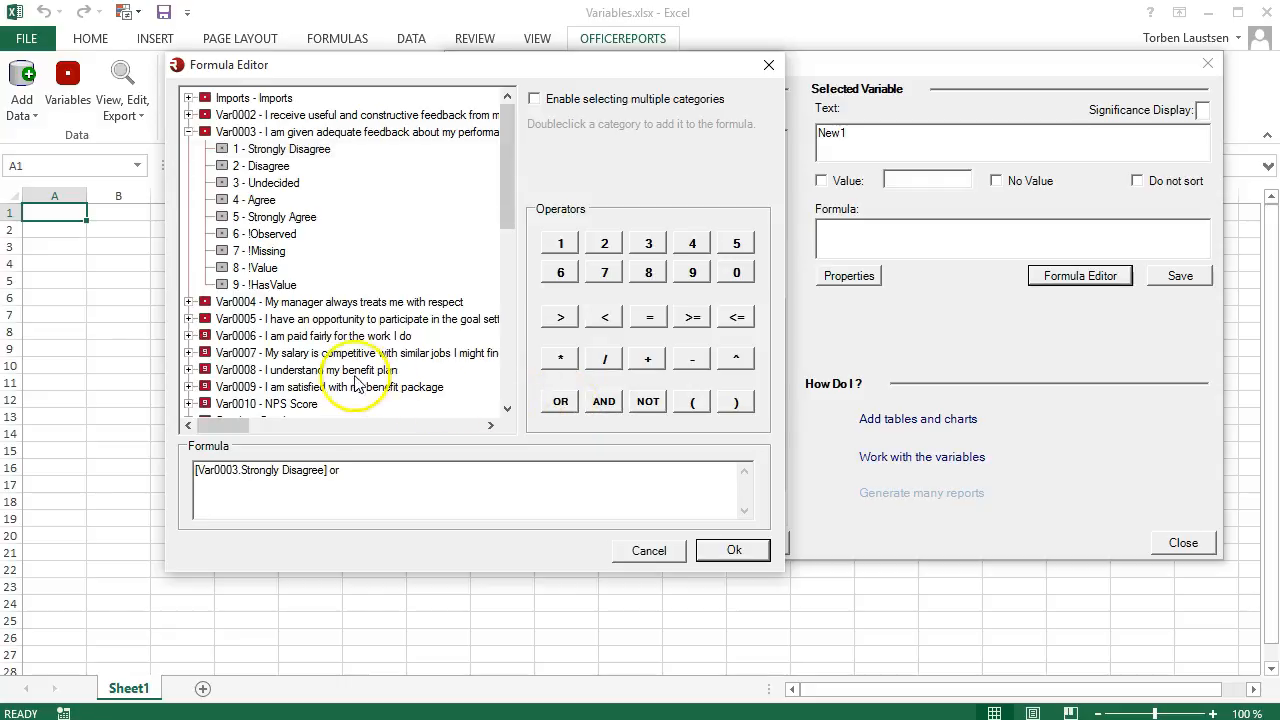
click(189, 319)
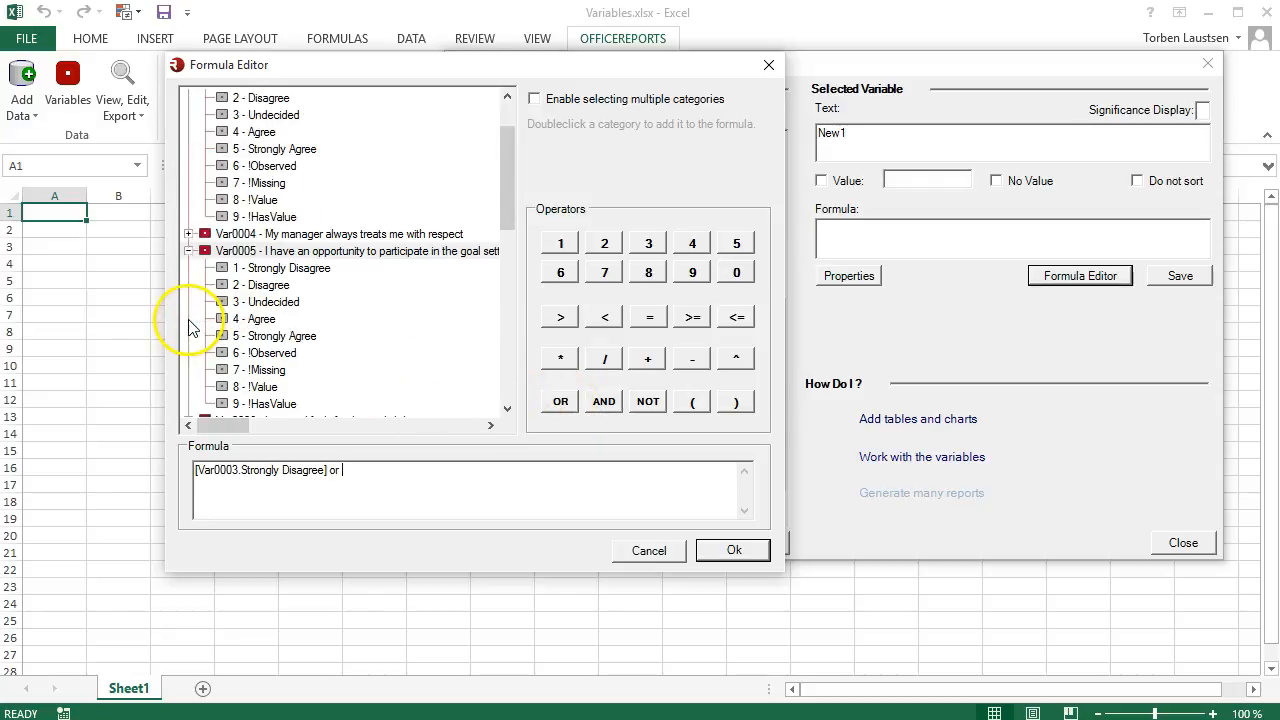
double_click(263, 320)
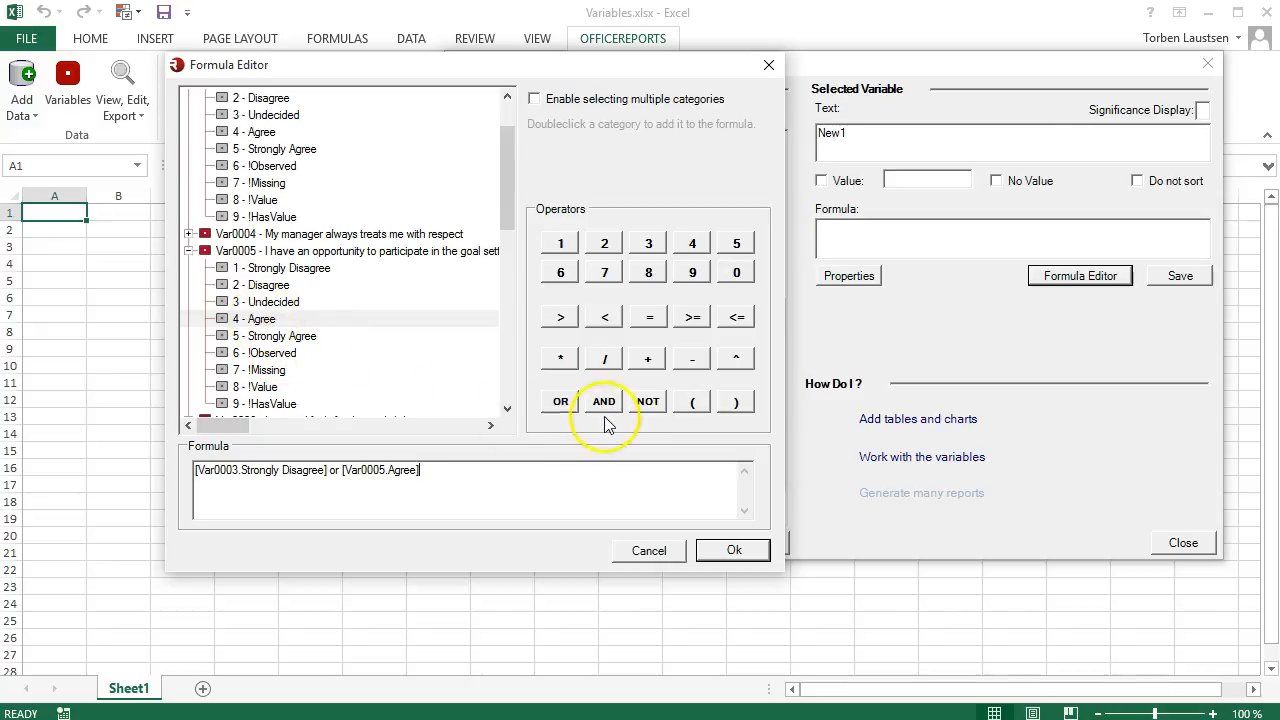
click(735, 402)
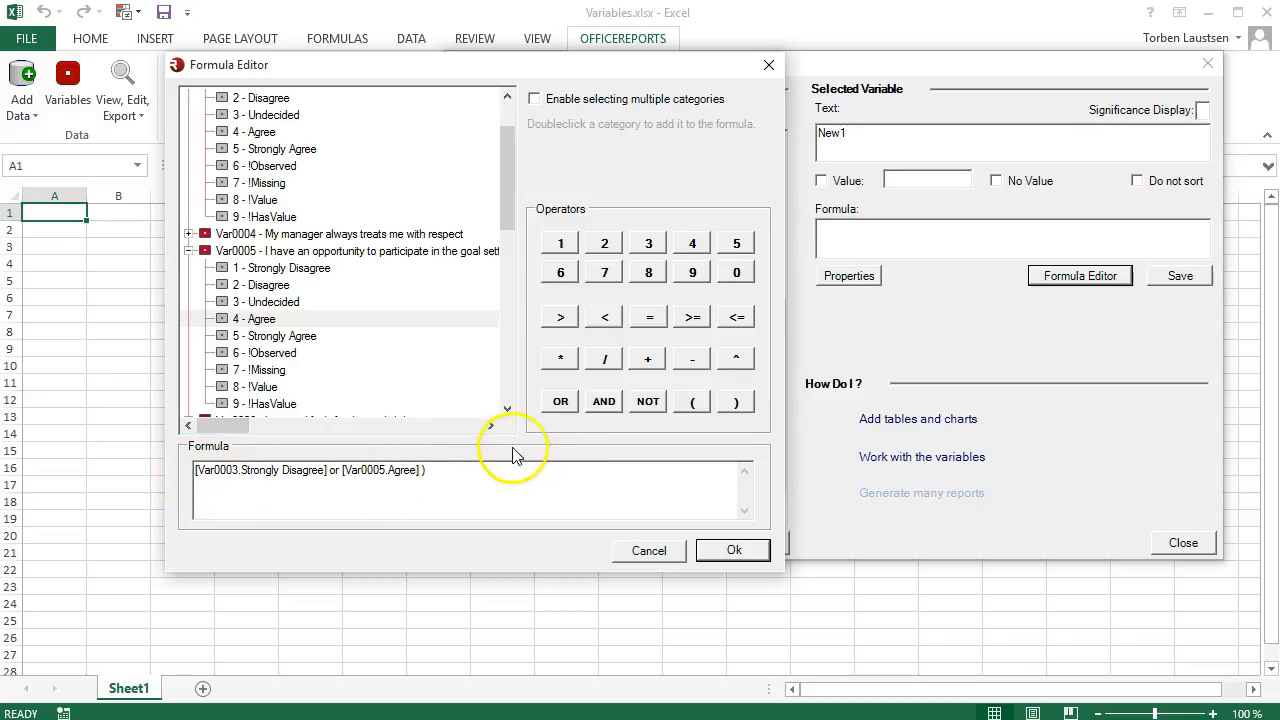
click(690, 402)
click(481, 482)
Extend the New1 formula with the condition and [Gender.Male], and apply the formula to the category.
click(601, 405)
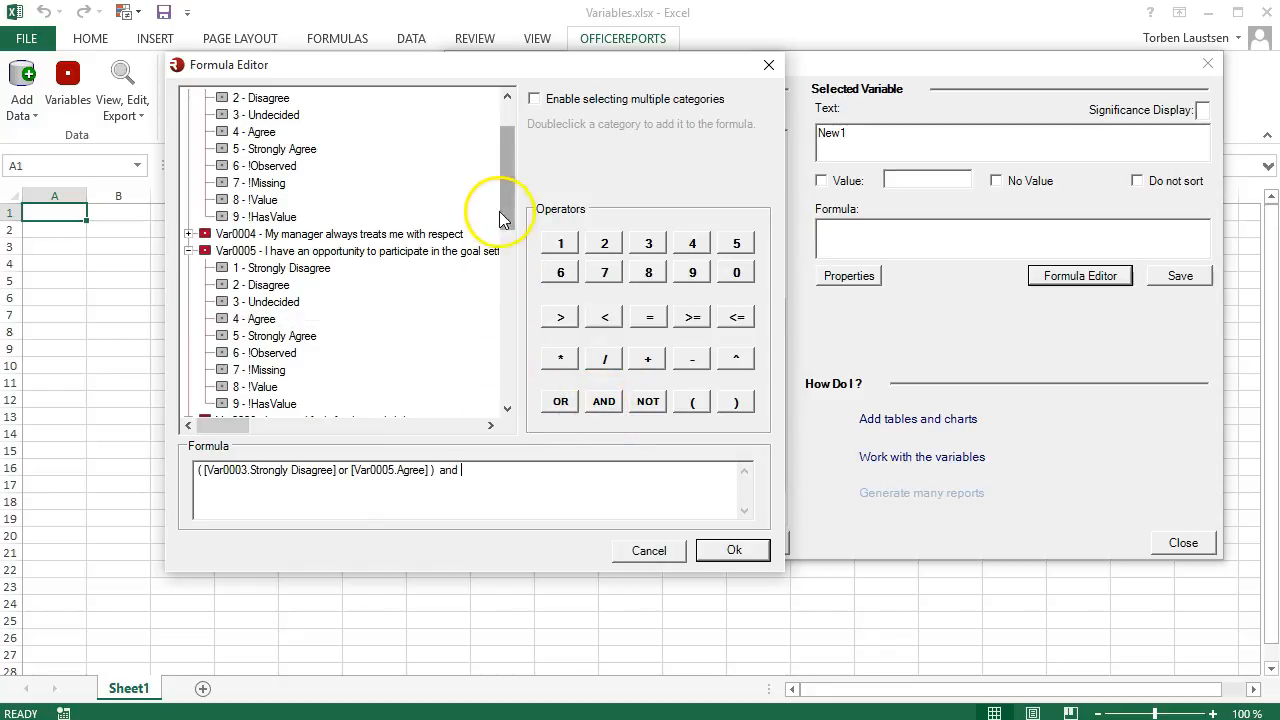
drag(509, 213, 509, 252)
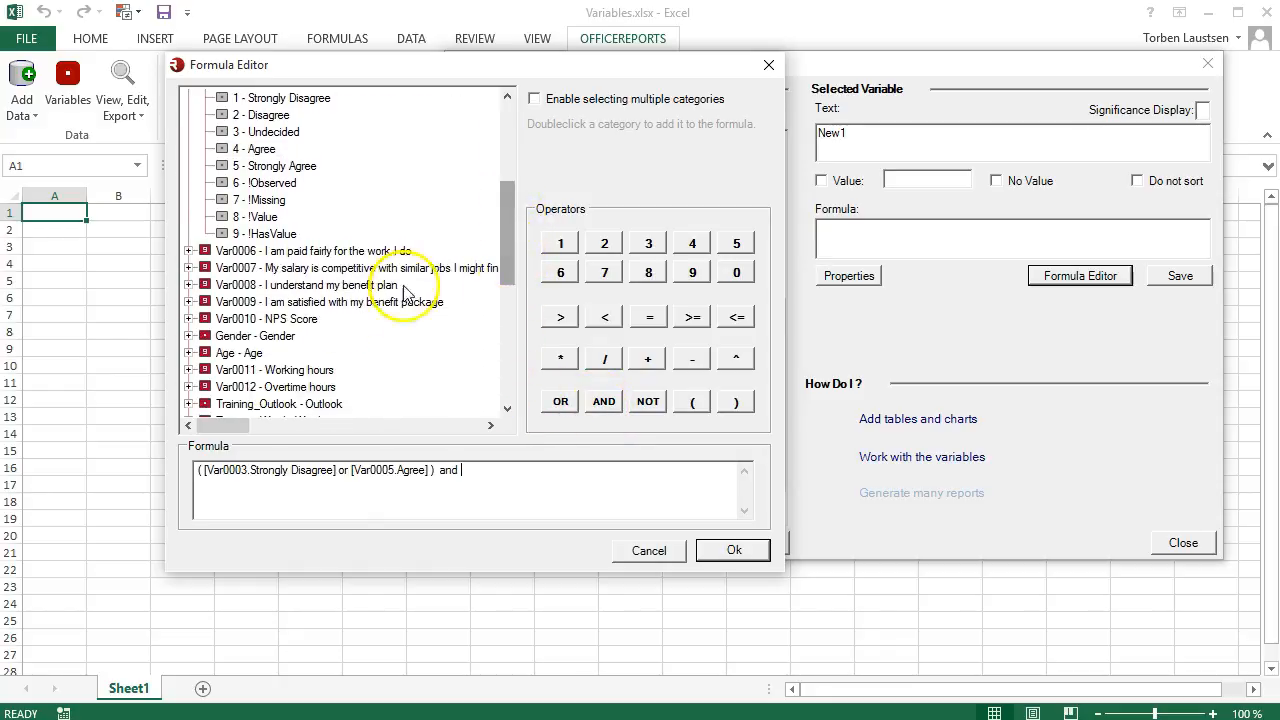
click(189, 337)
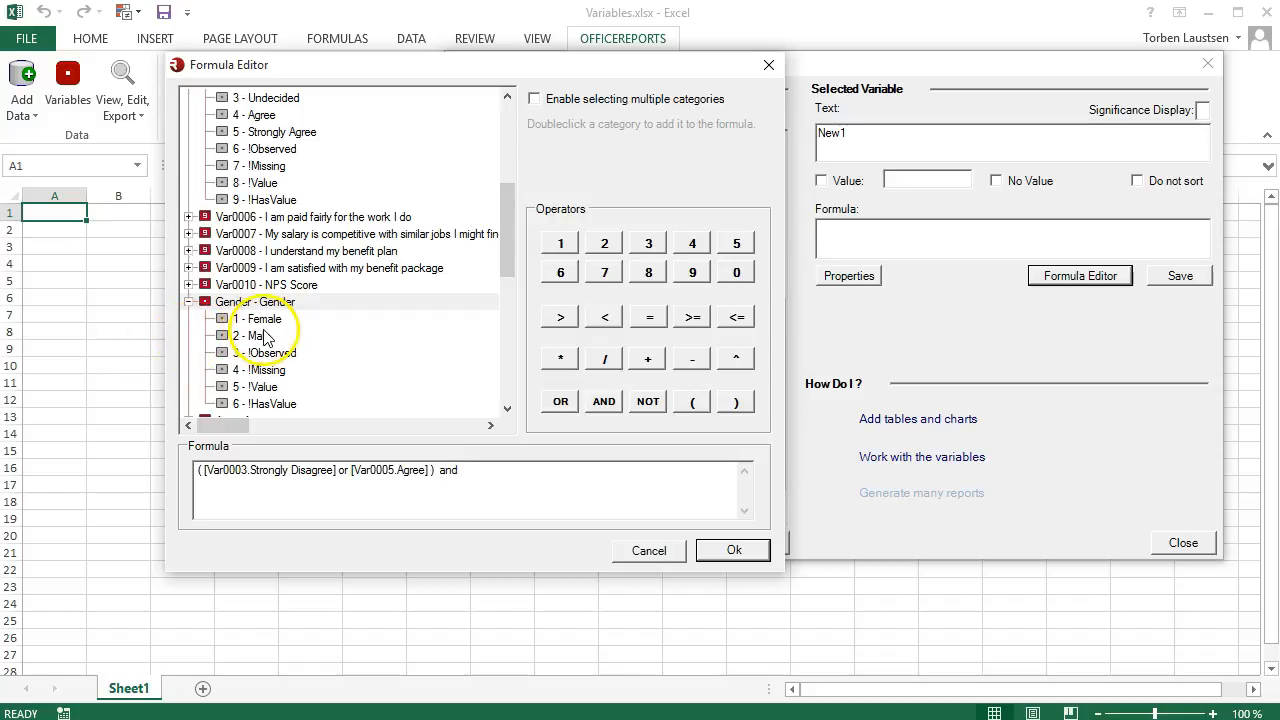
double_click(260, 336)
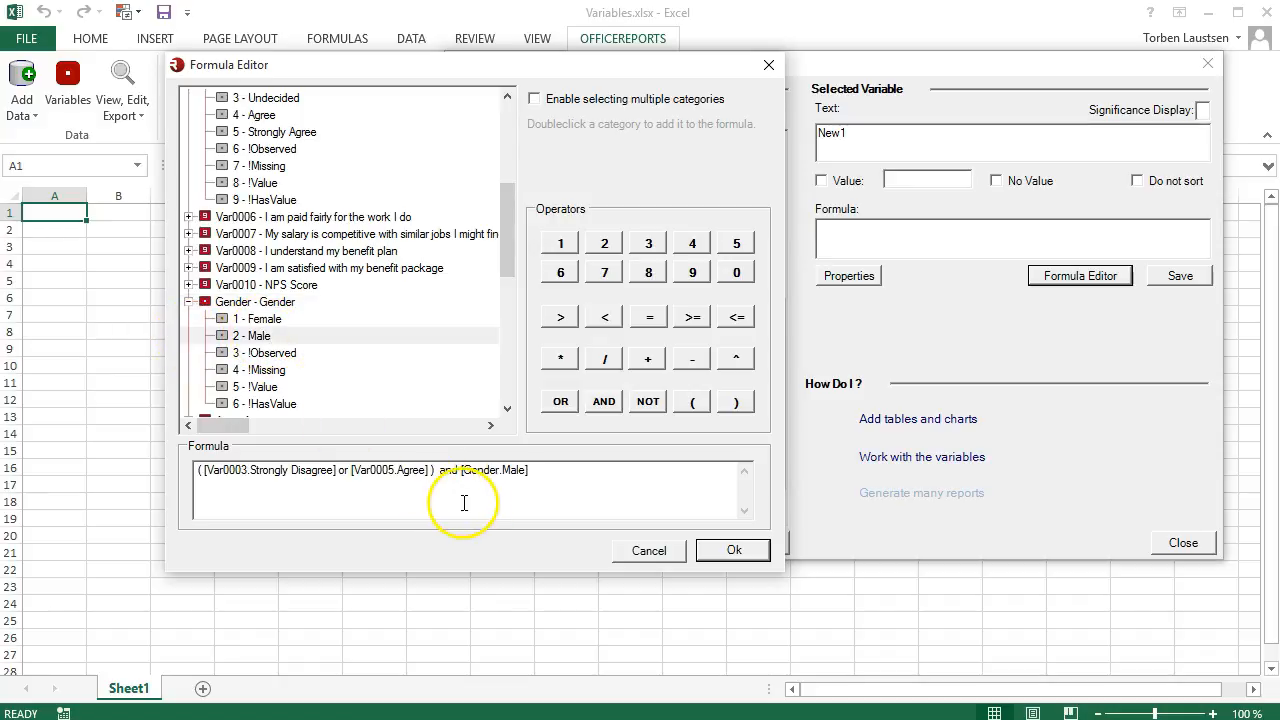
click(715, 555)
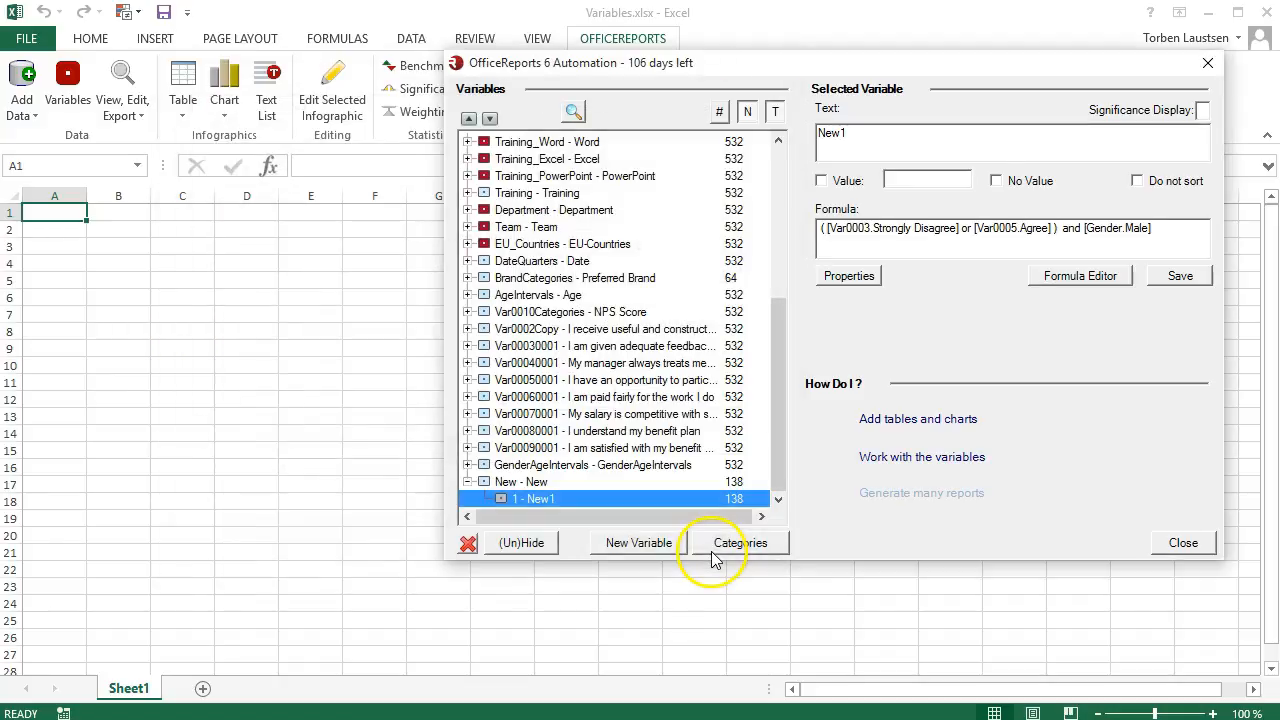